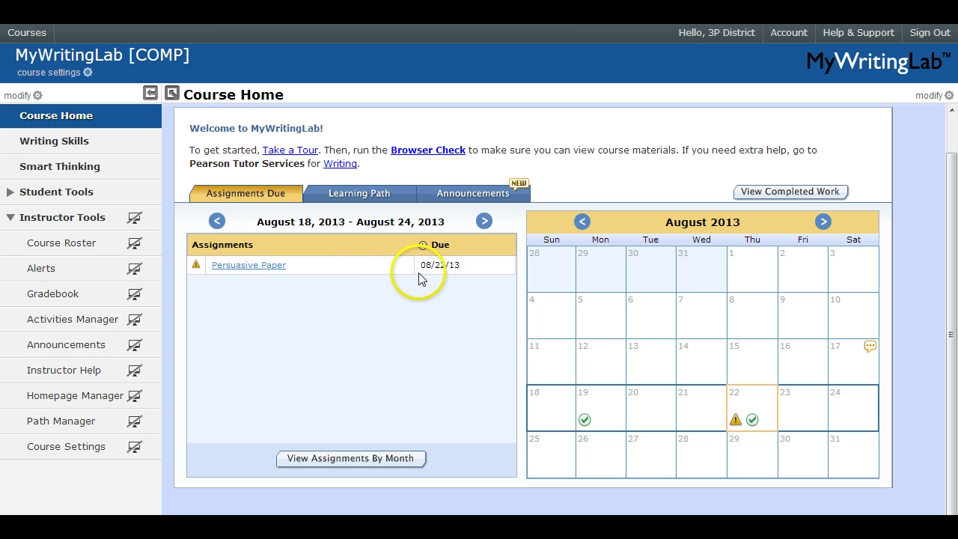
Step: Open the Writing, Grammar, and Research learning path from the course home page and look over its modules
left_click(369, 189)
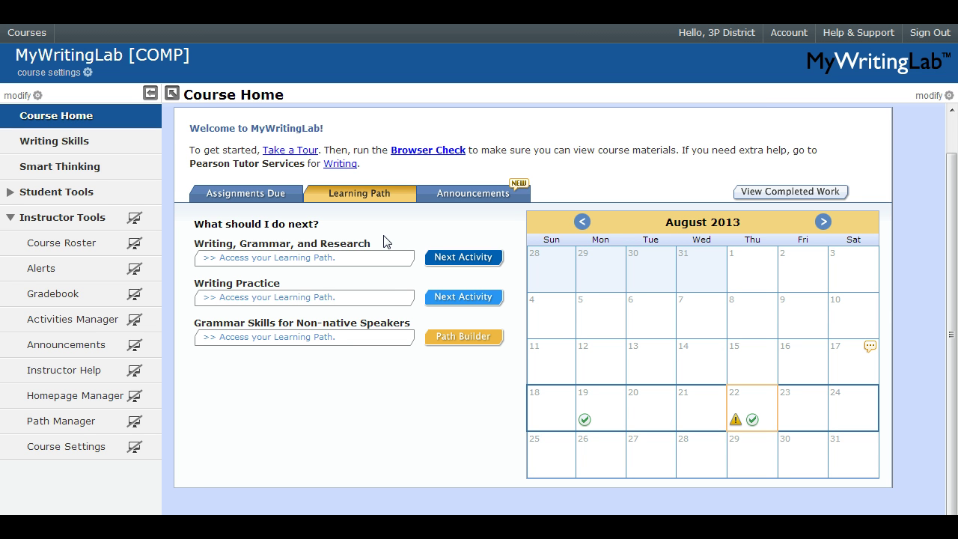
mouse_move(374, 300)
left_click(320, 258)
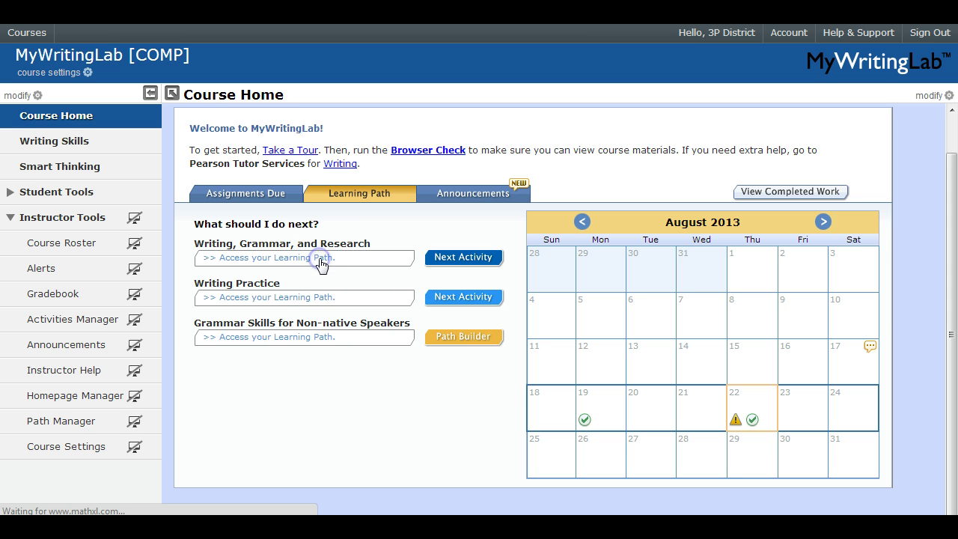
left_click_drag(952, 199, 954, 315)
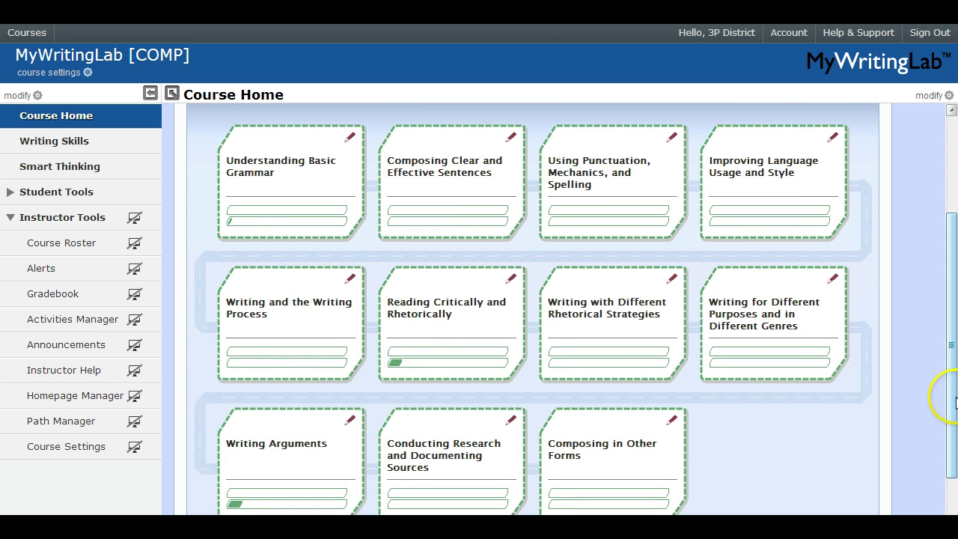
left_click_drag(949, 338, 943, 241)
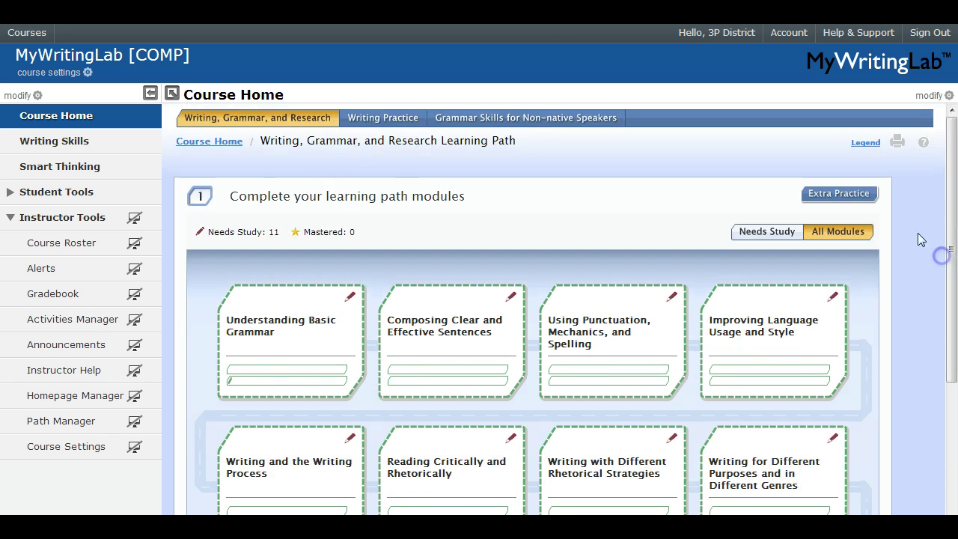
Step: Return to Course Home and show the calendar's list of activities completed on August 19, 2013
left_click(68, 128)
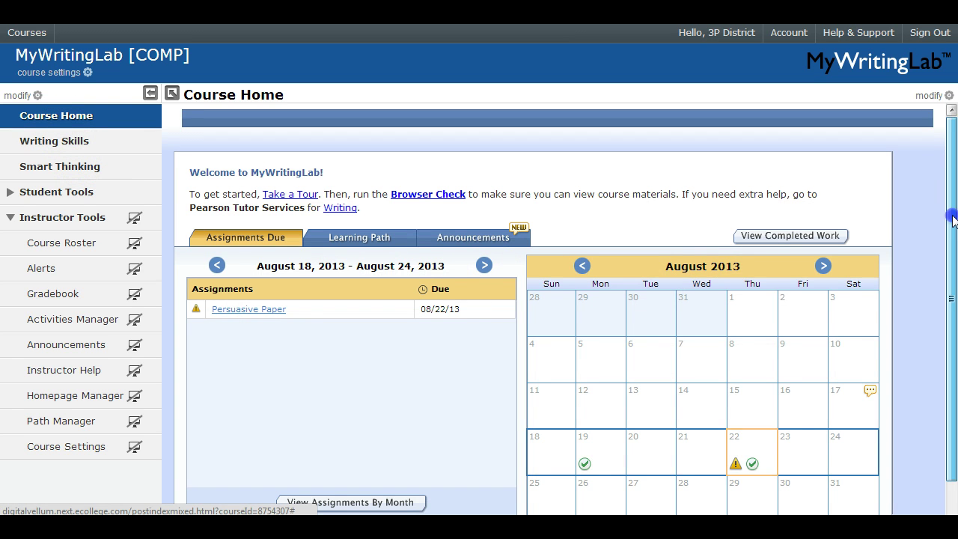
left_click_drag(952, 219, 952, 288)
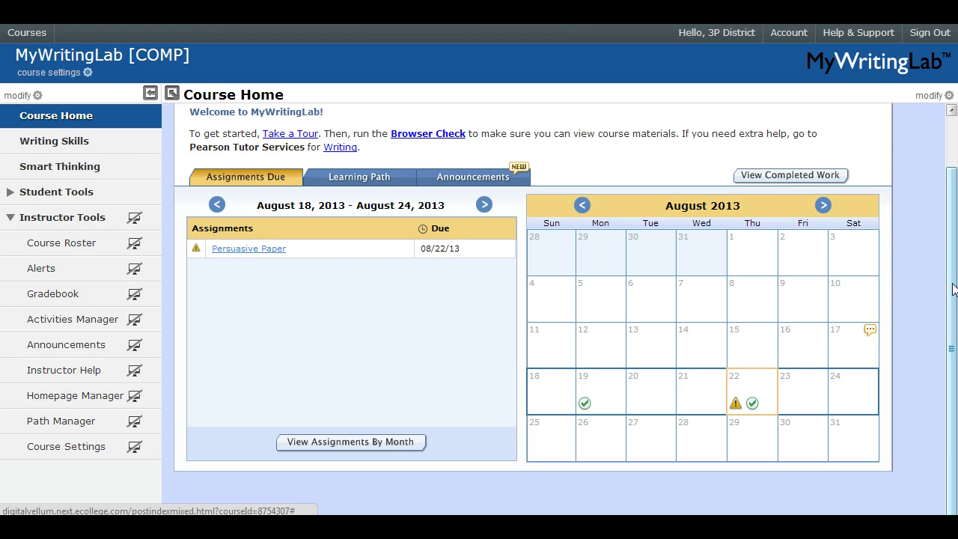
mouse_move(583, 408)
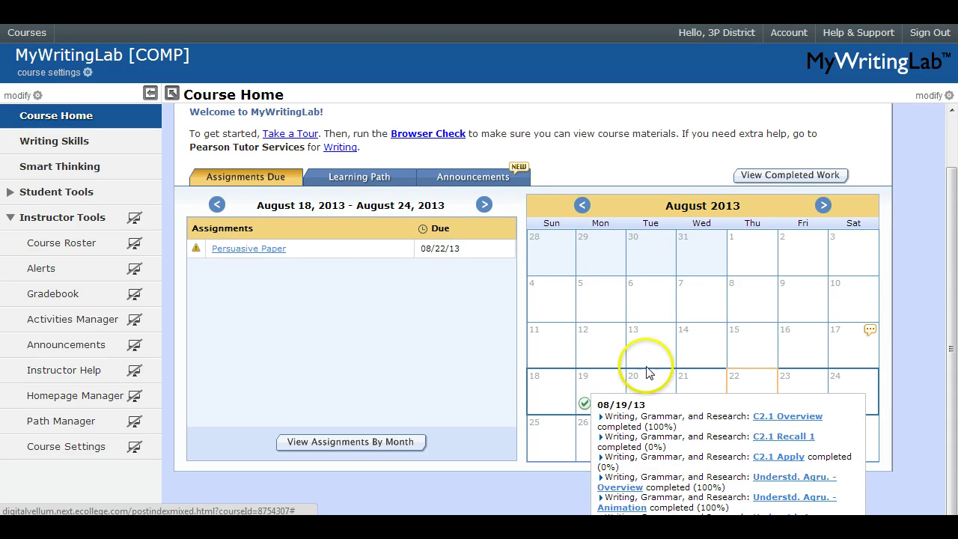
Step: Browse the course calendar forward to November 2013 and back to August 2013
left_click(823, 206)
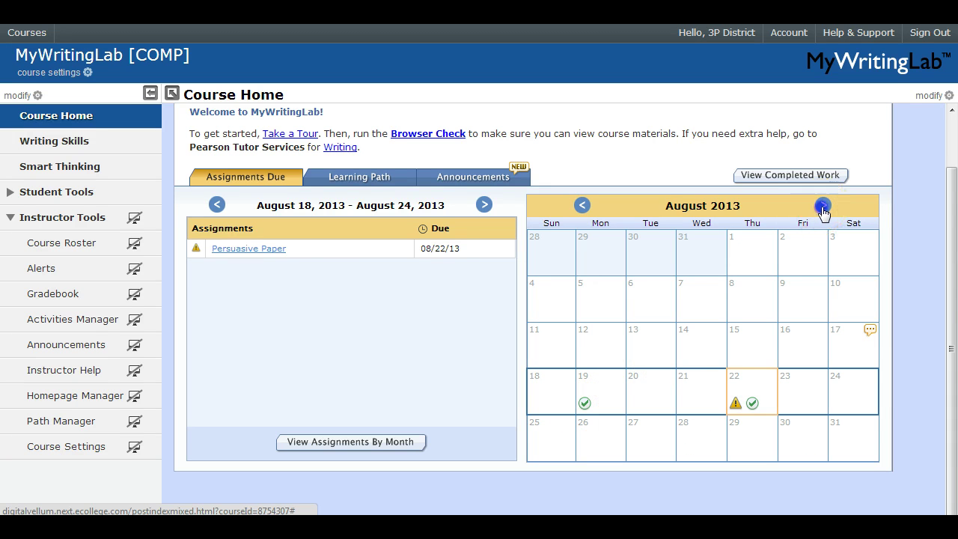
left_click(823, 206)
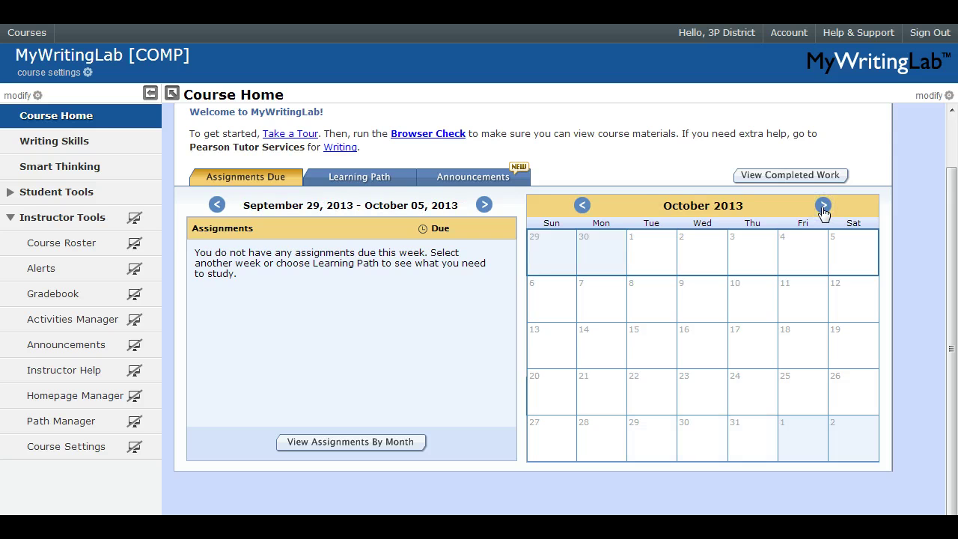
left_click(823, 206)
left_click(581, 205)
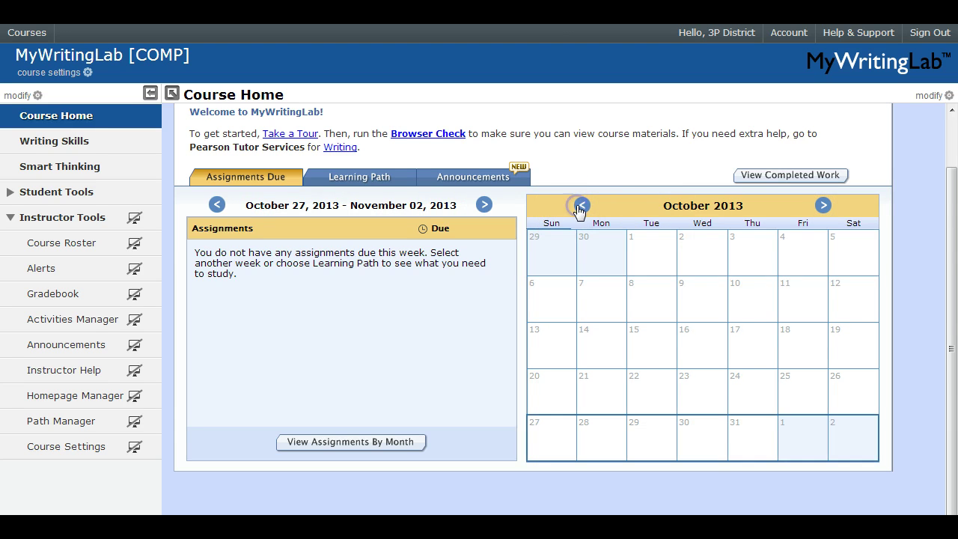
left_click(581, 205)
left_click(581, 205)
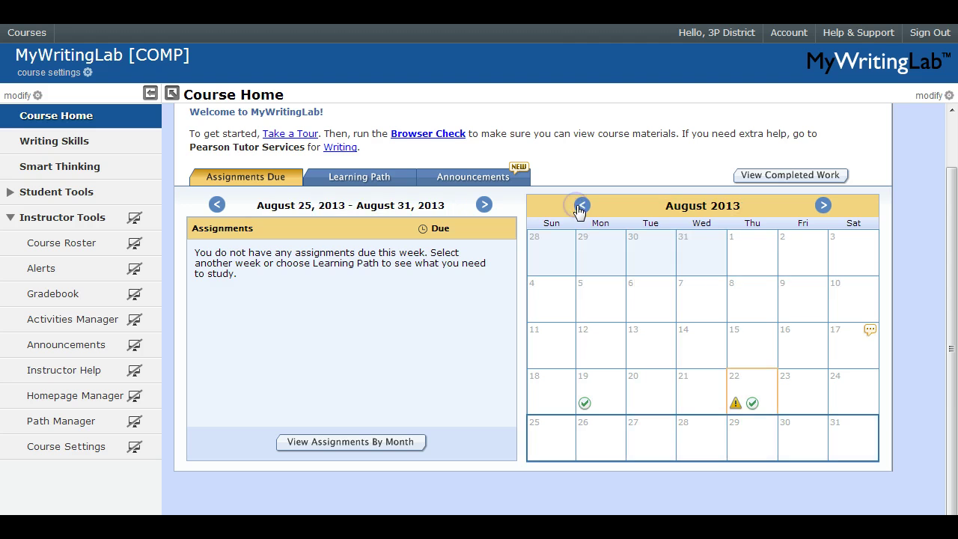
Step: View the latest course announcements and return to the list of assignments due
left_click(464, 182)
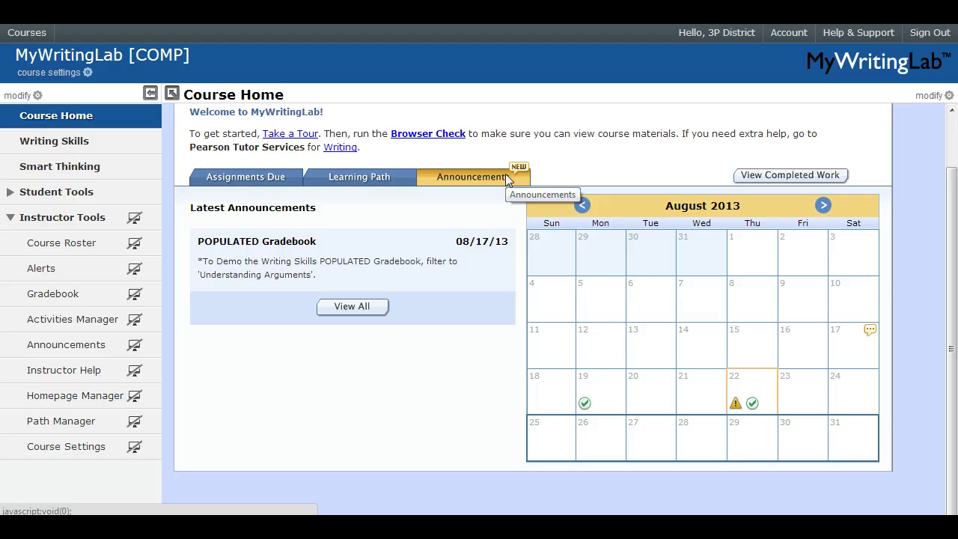
left_click(235, 181)
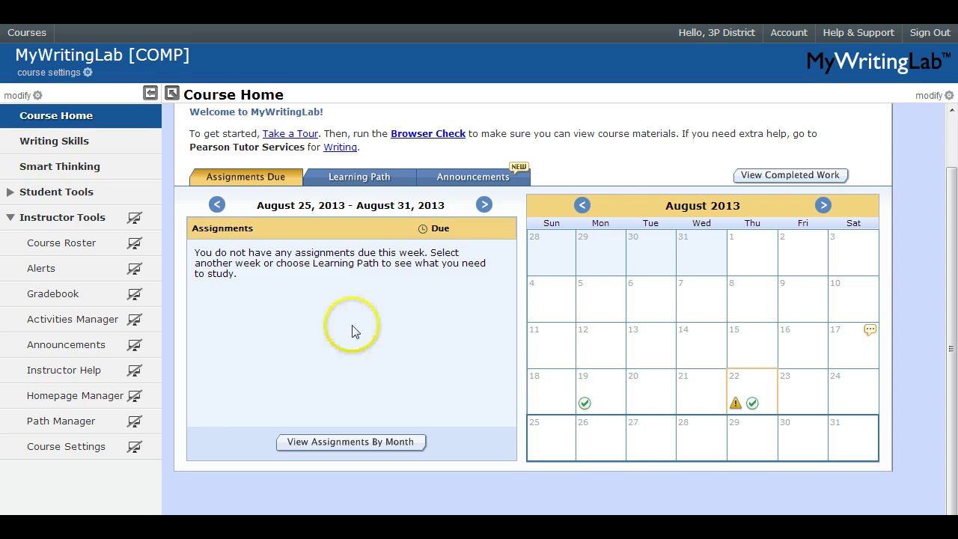
Step: Open Writing Skills and examine the topic and activity progress on the learning path module cards
left_click(90, 148)
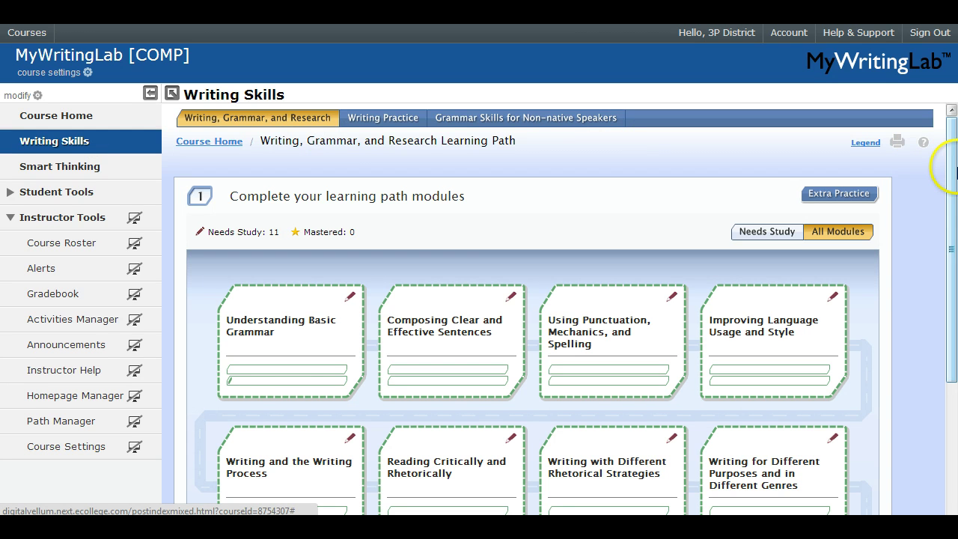
mouse_move(953, 176)
left_mouse_down()
mouse_move(954, 314)
mouse_move(947, 170)
left_mouse_up()
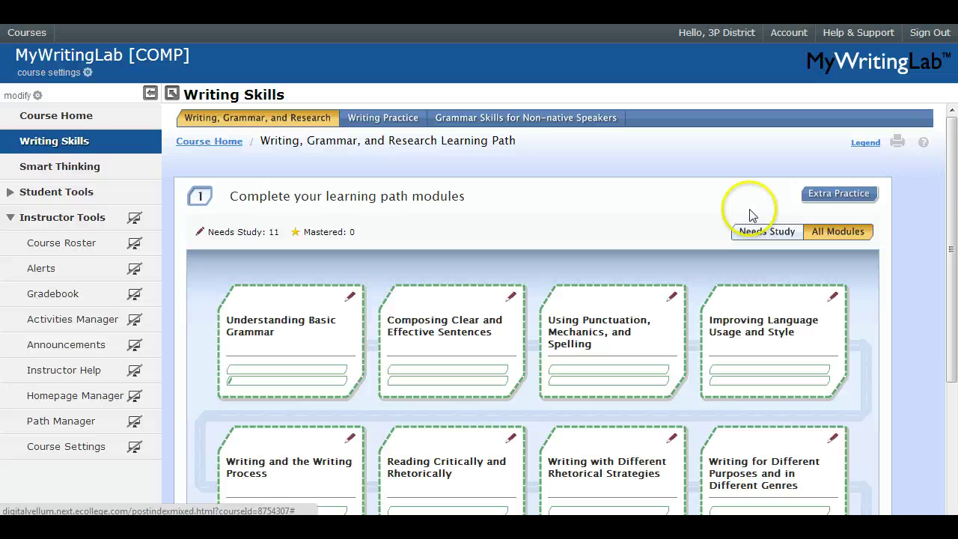
left_click(952, 244)
left_click_drag(952, 243, 951, 323)
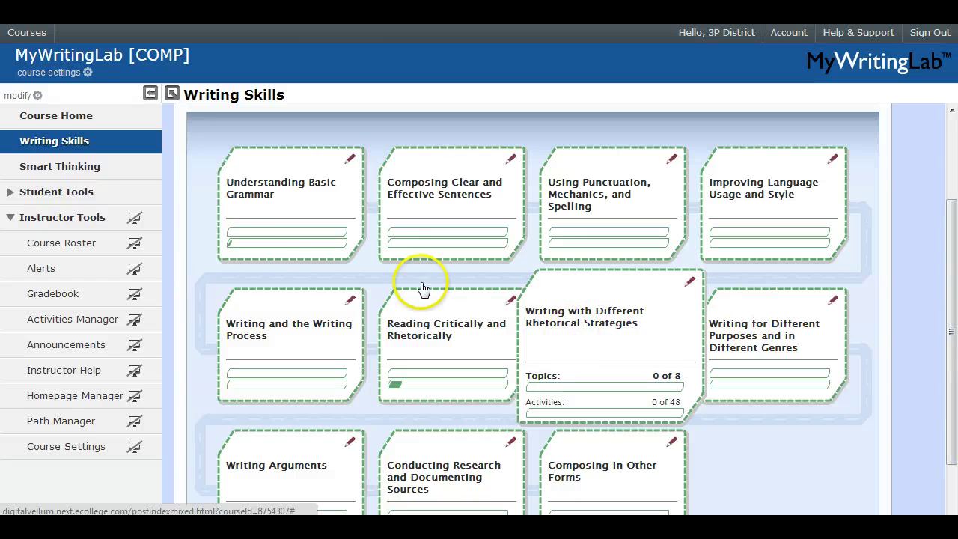
mouse_move(285, 217)
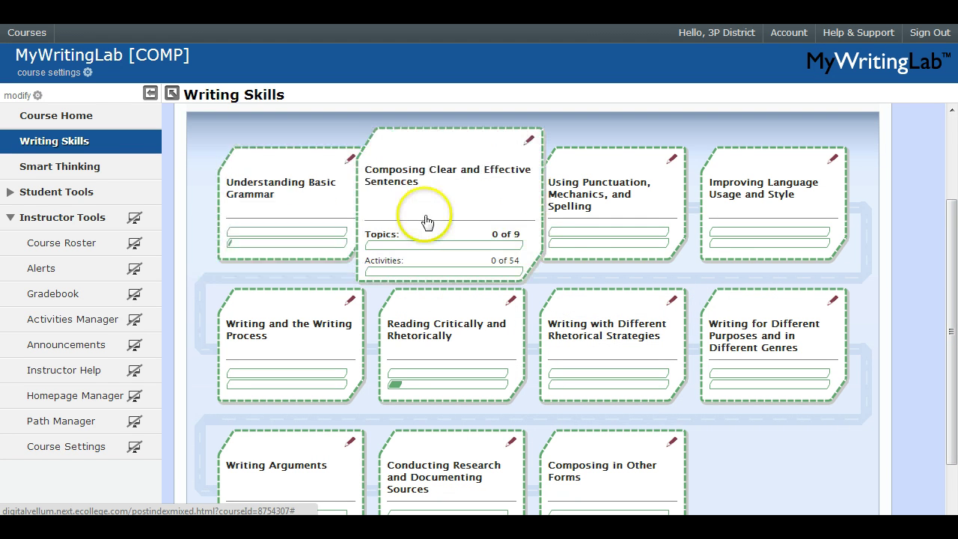
mouse_move(401, 214)
mouse_move(673, 220)
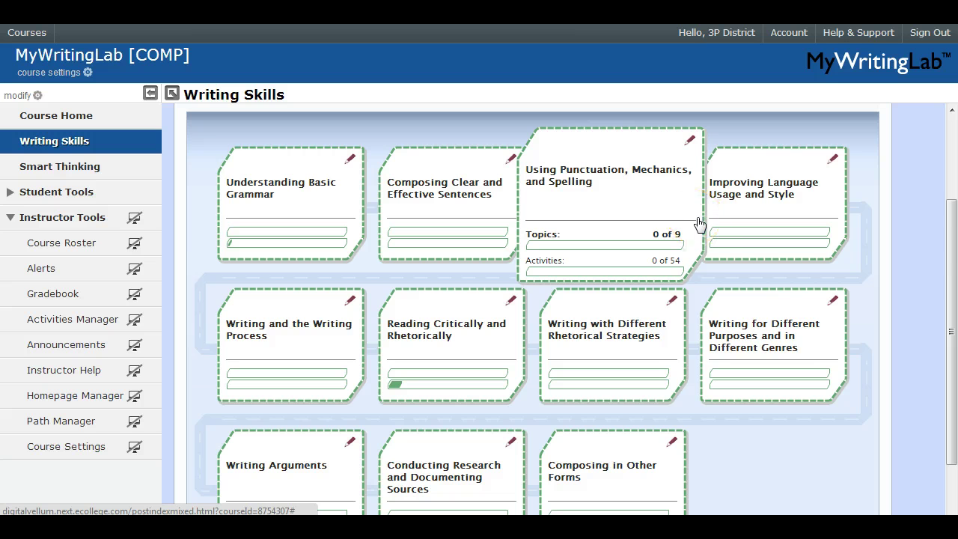
left_click_drag(950, 296, 949, 356)
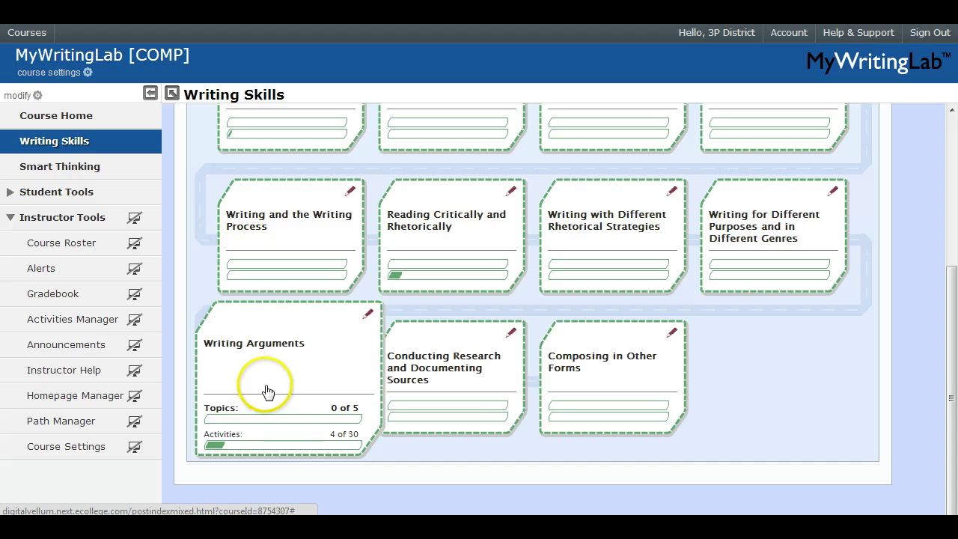
mouse_move(785, 271)
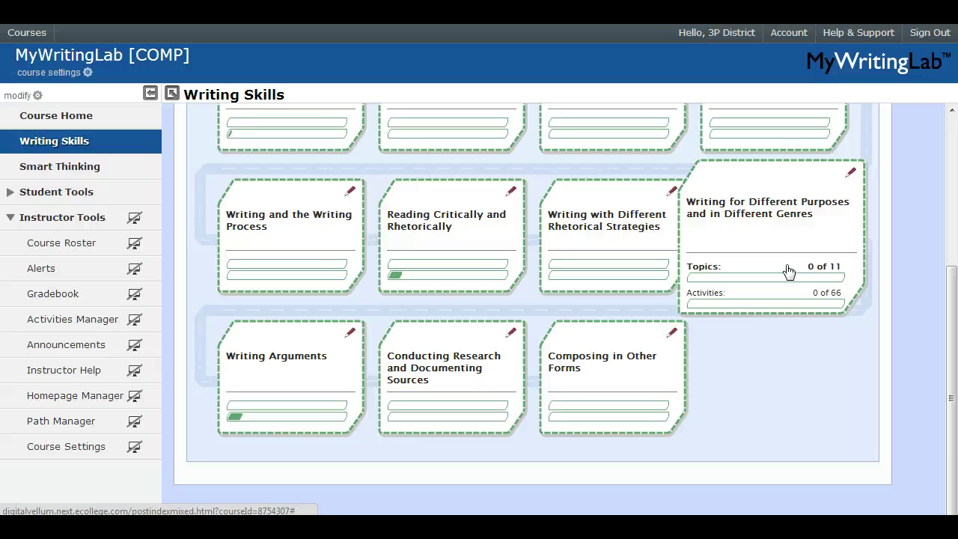
Step: Open the Understanding Basic Grammar module and view the homework overview of its C8.1 Recall 1 activity
left_click(952, 386)
left_click_drag(951, 383, 950, 281)
left_click(293, 260)
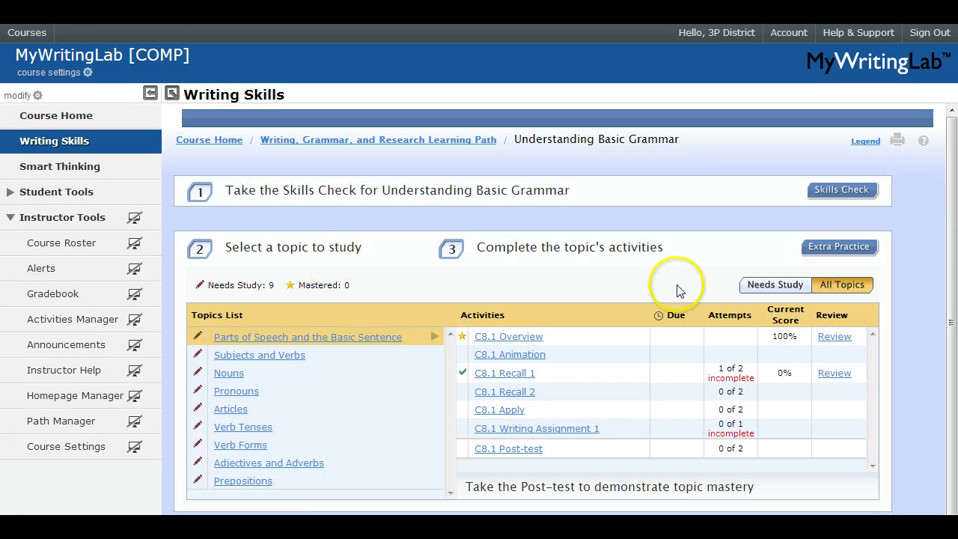
left_click(952, 215)
left_click_drag(952, 215, 953, 218)
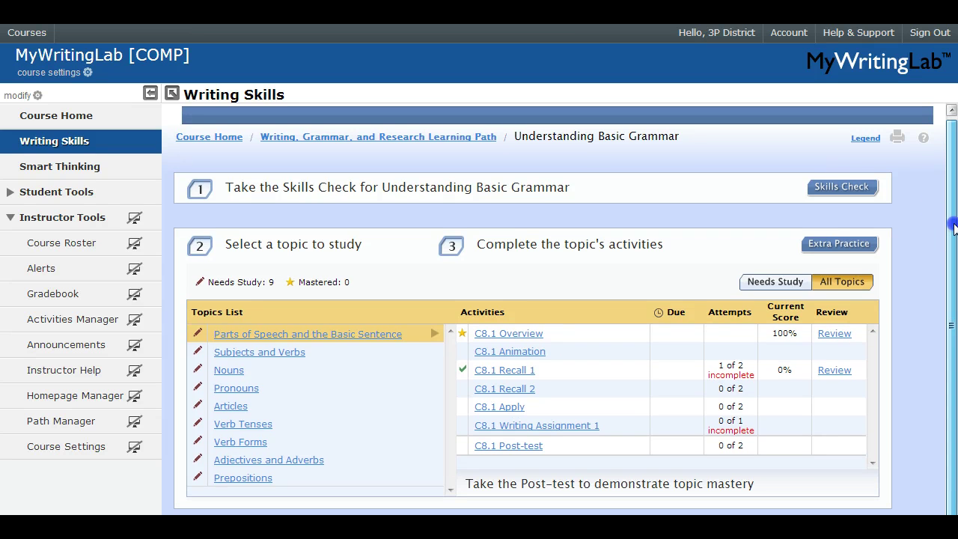
left_click(850, 187)
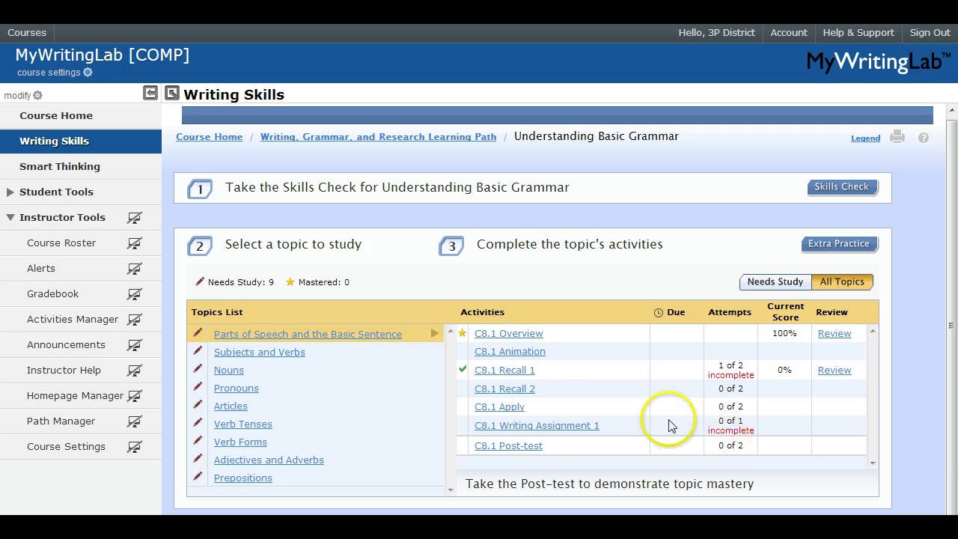
left_click(521, 374)
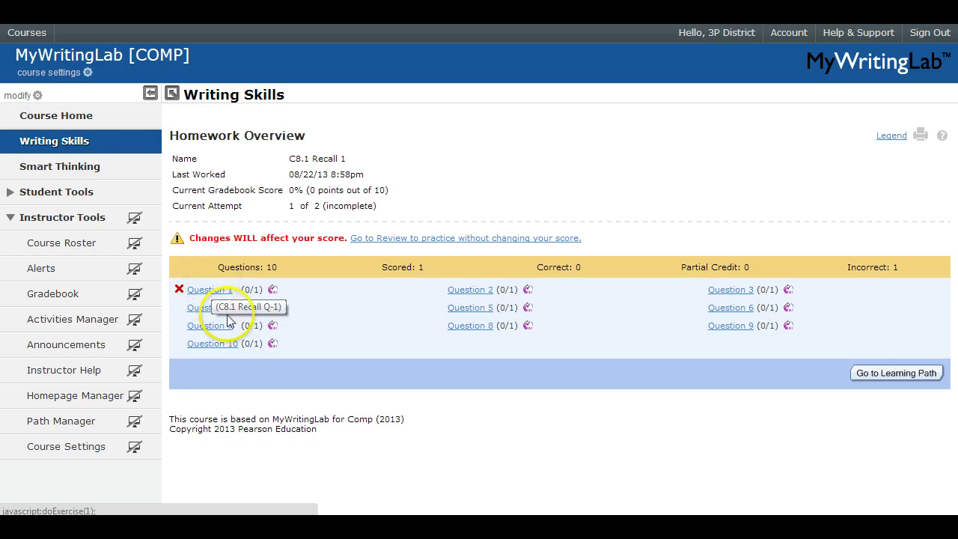
Step: Go back to the Understanding Basic Grammar module and open Question 2 of the C8.1 Recall 2 activity
left_click(103, 150)
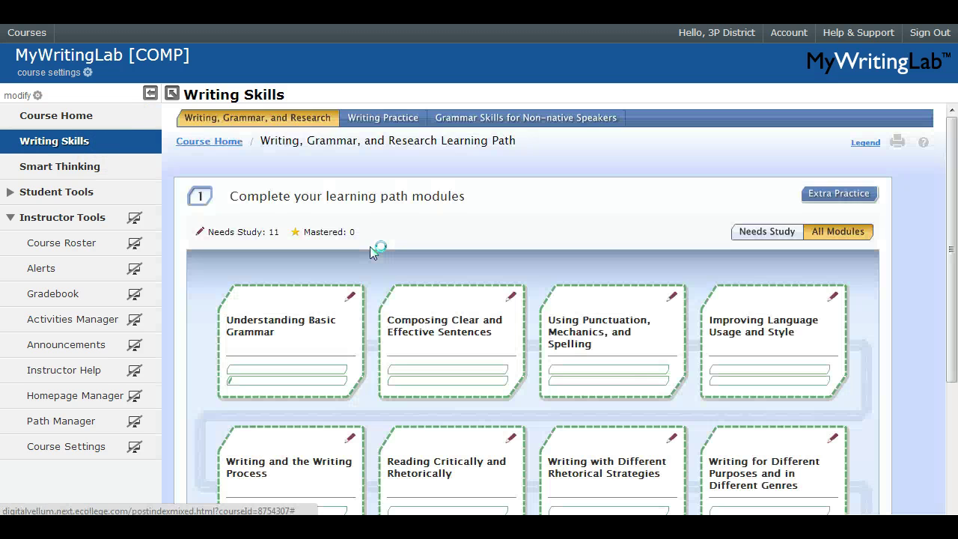
left_click(278, 332)
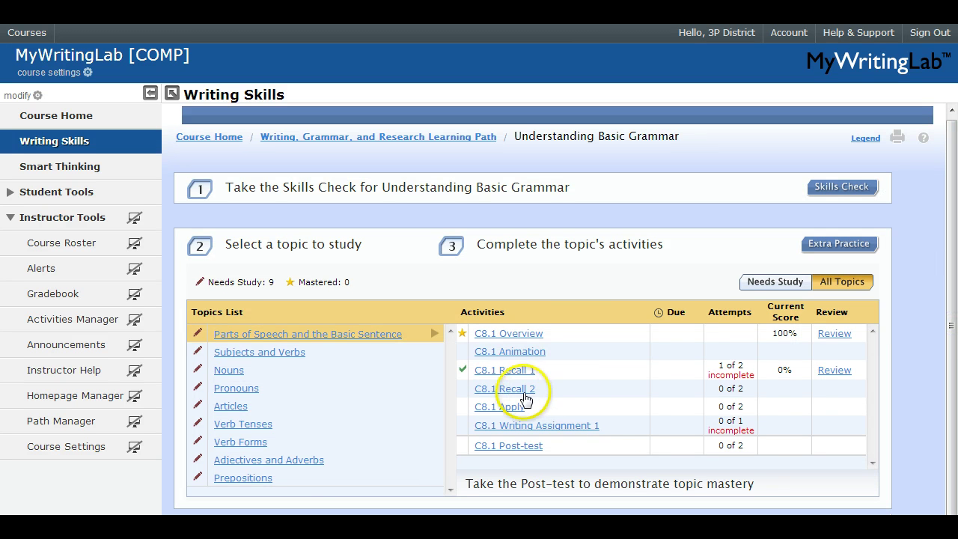
left_click(506, 389)
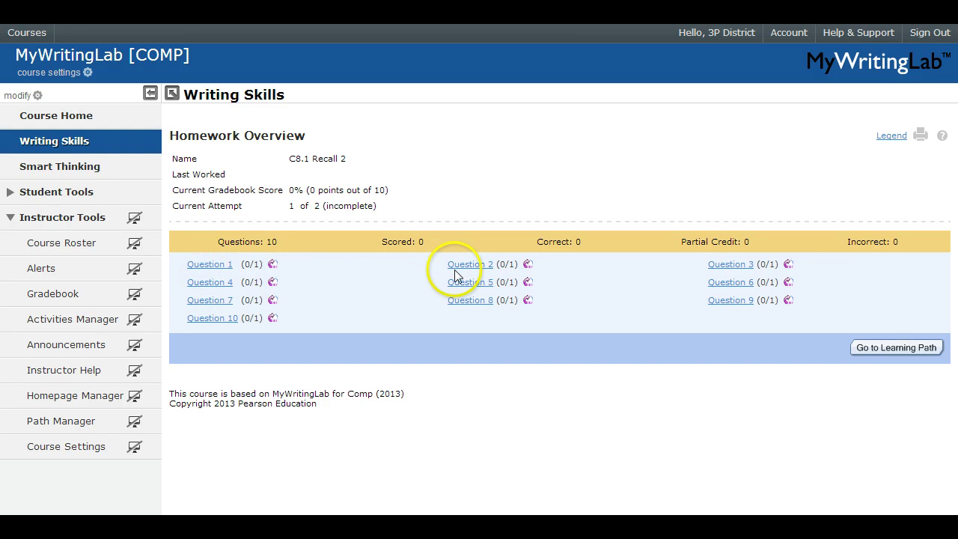
left_click(478, 264)
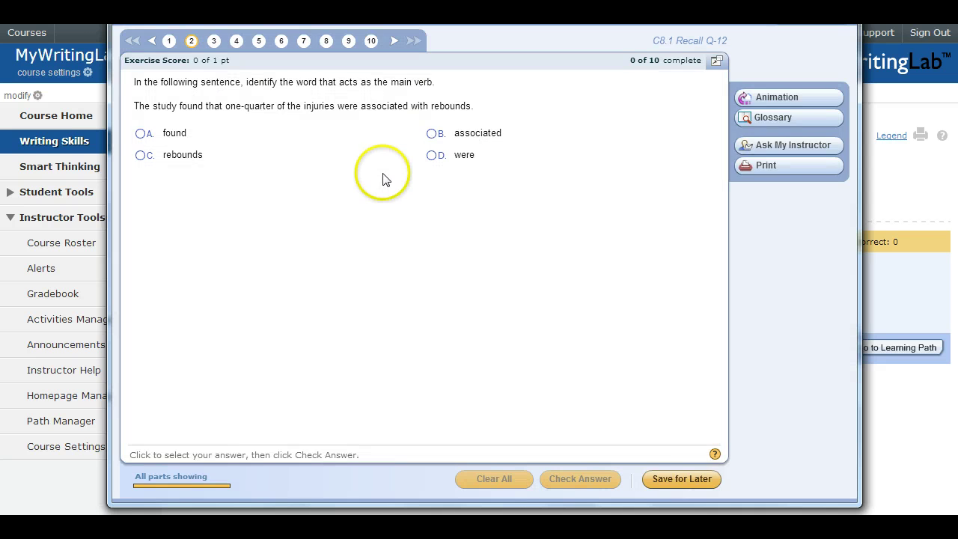
Step: Answer the main verb question with option D, "were", check it, submit it as the final answer, and dismiss the feedback
left_click(431, 155)
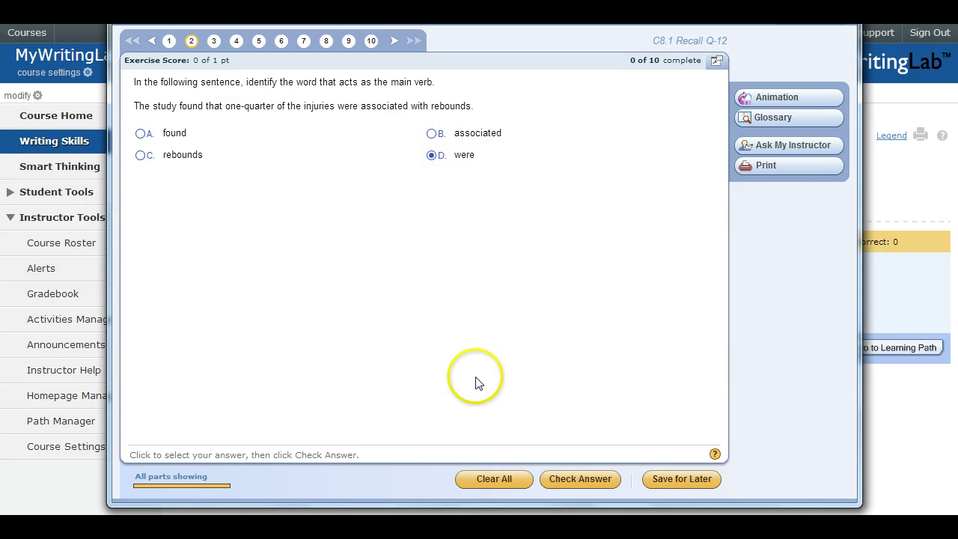
left_click(573, 480)
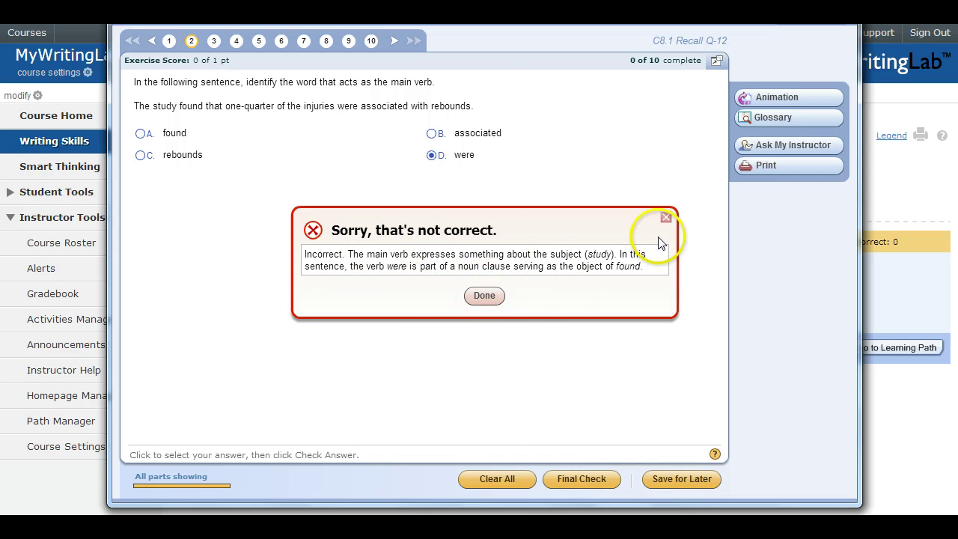
left_click(666, 218)
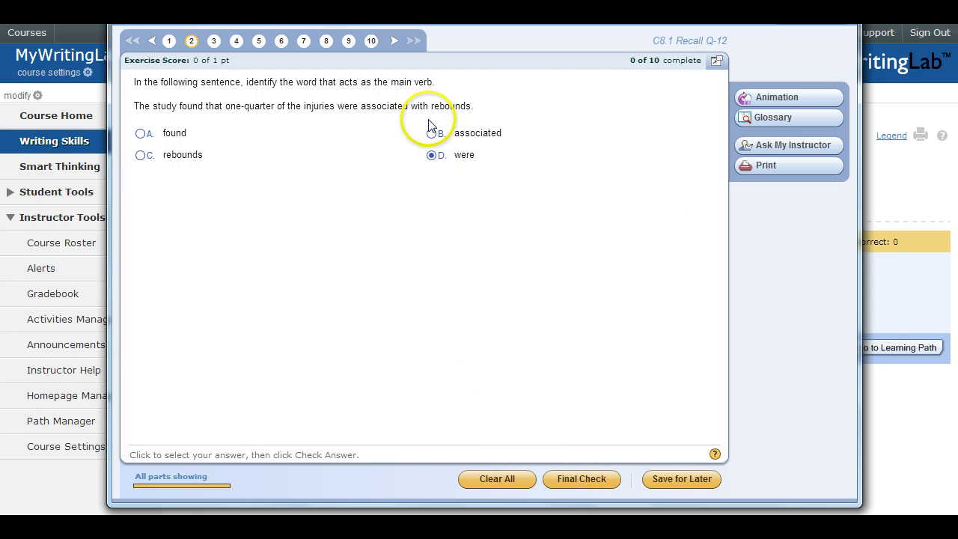
left_click(602, 479)
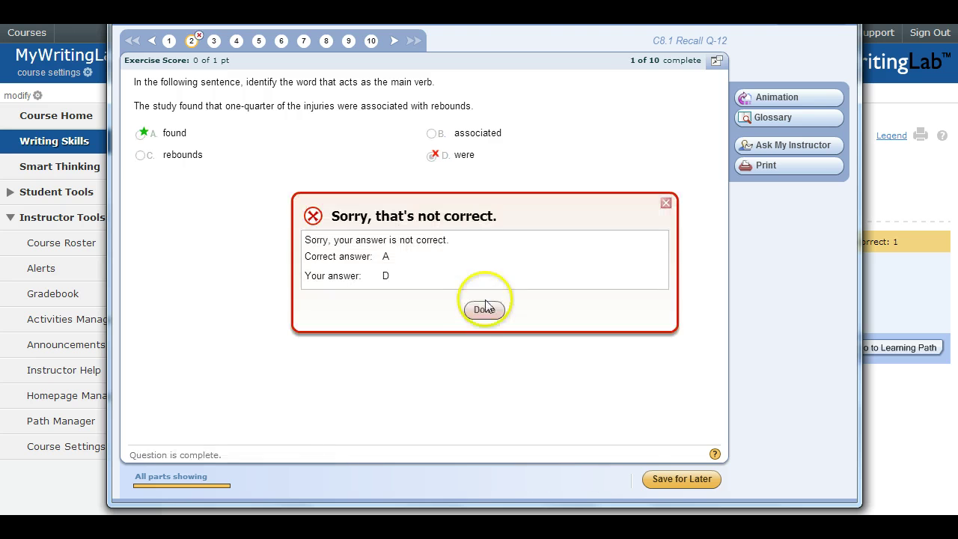
left_click(484, 310)
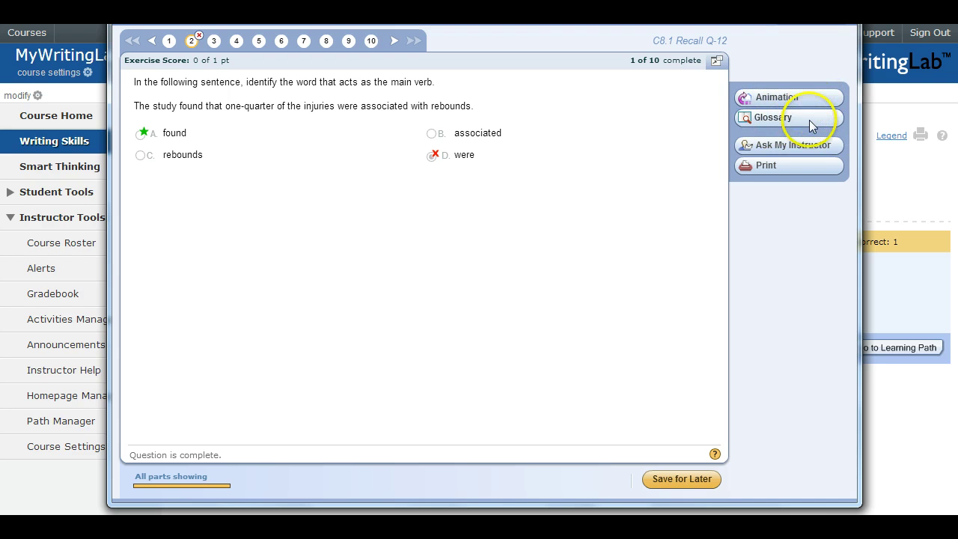
Step: Open the Ask My Instructor message form for the question, close it unsent, and leave the homework exercise
left_click(809, 148)
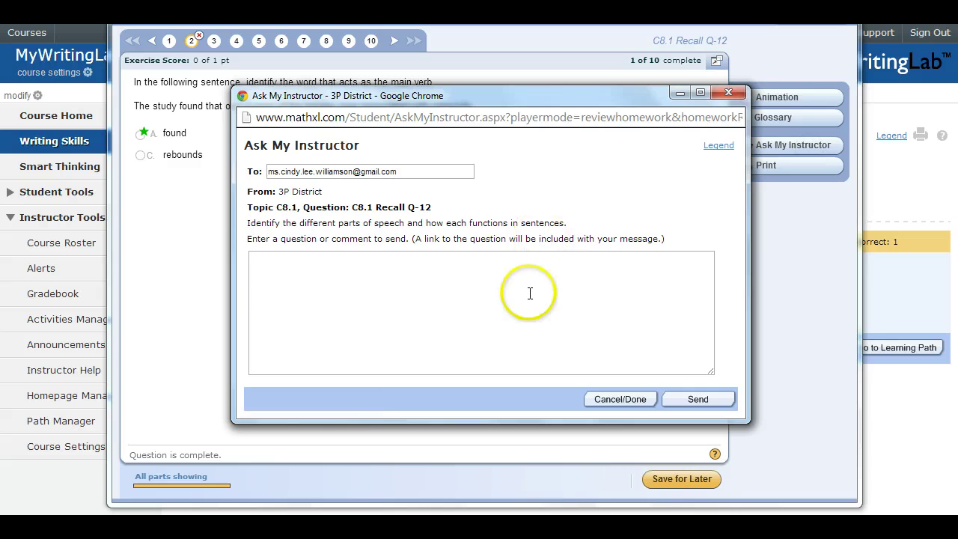
left_click(529, 293)
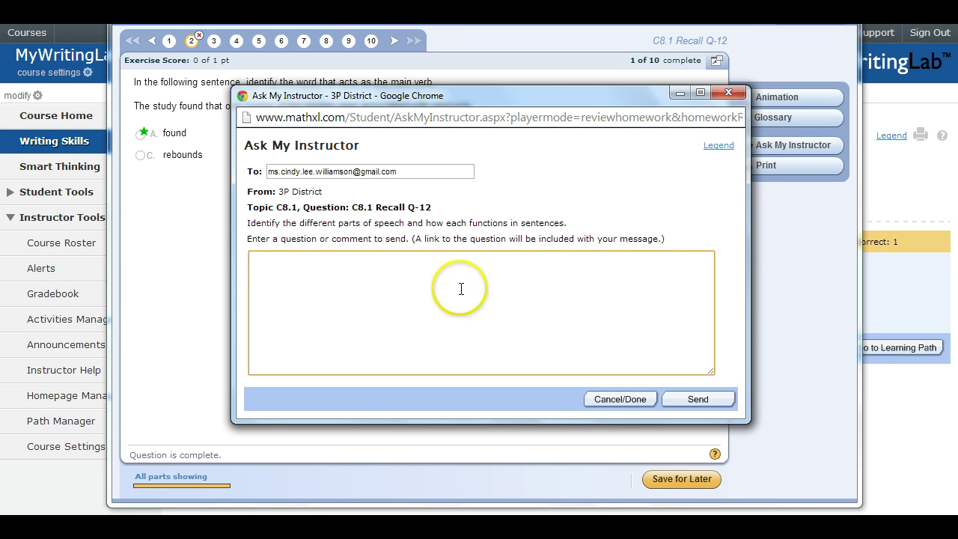
left_click(736, 95)
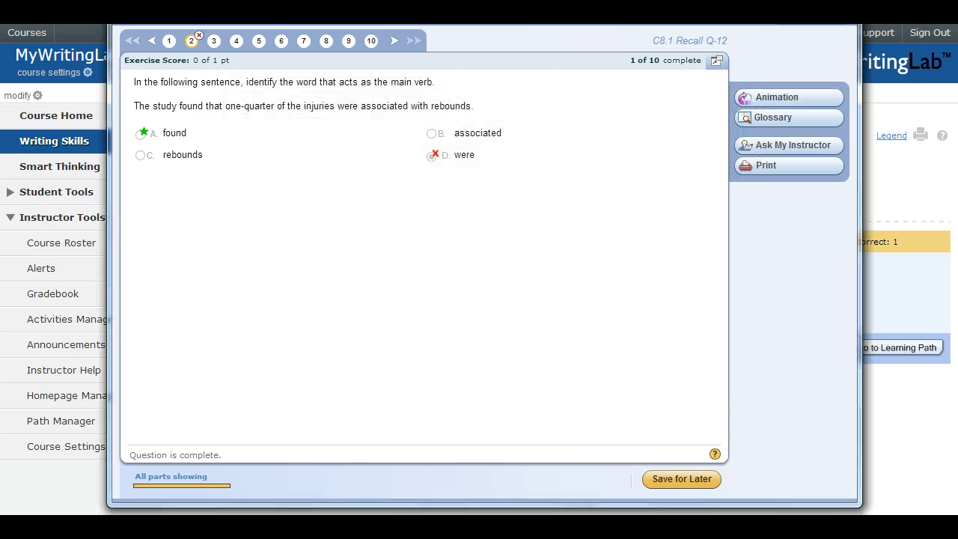
key("ctrl+w")
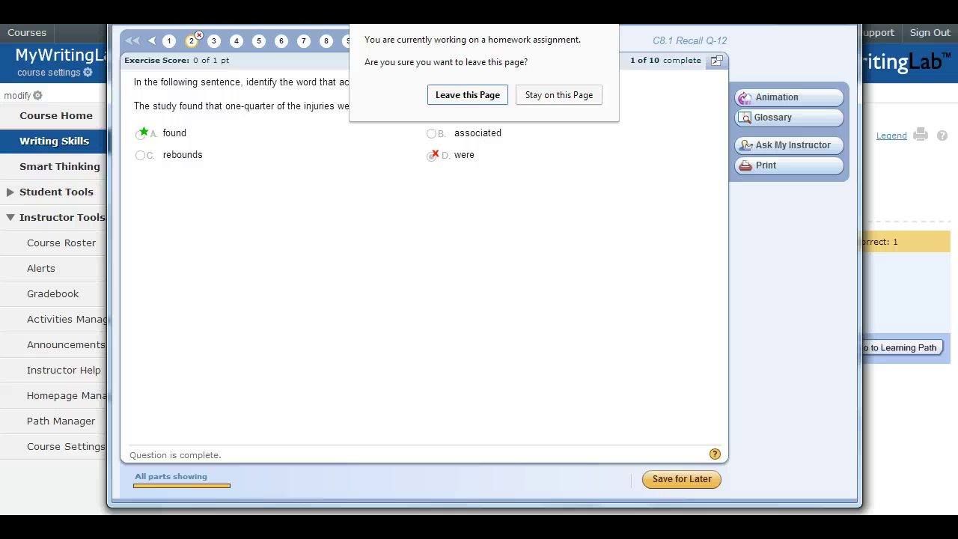
left_click(482, 95)
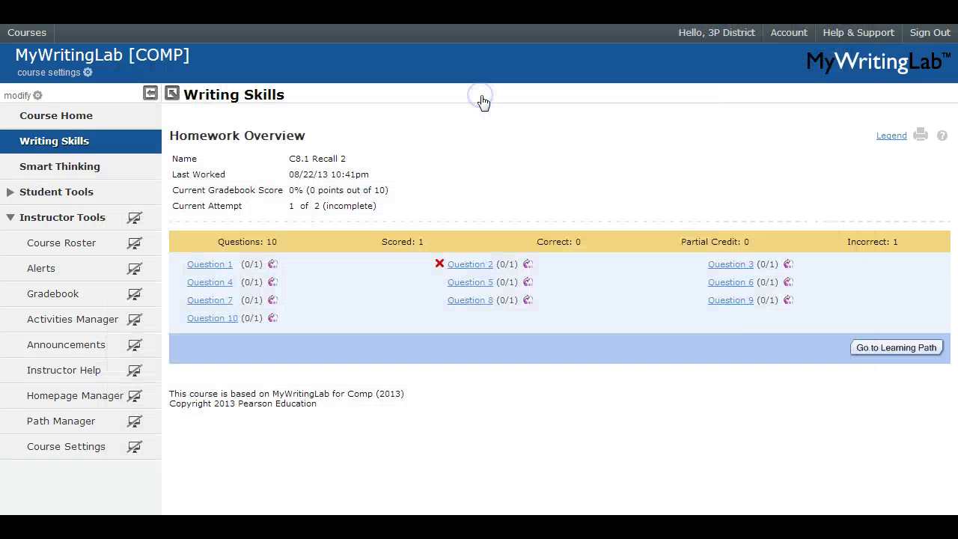
Step: Open Extra Practice from the Writing Skills learning path and view the C8.1 Parts of Speech and the Basic Sentence study plan overview
left_click(97, 153)
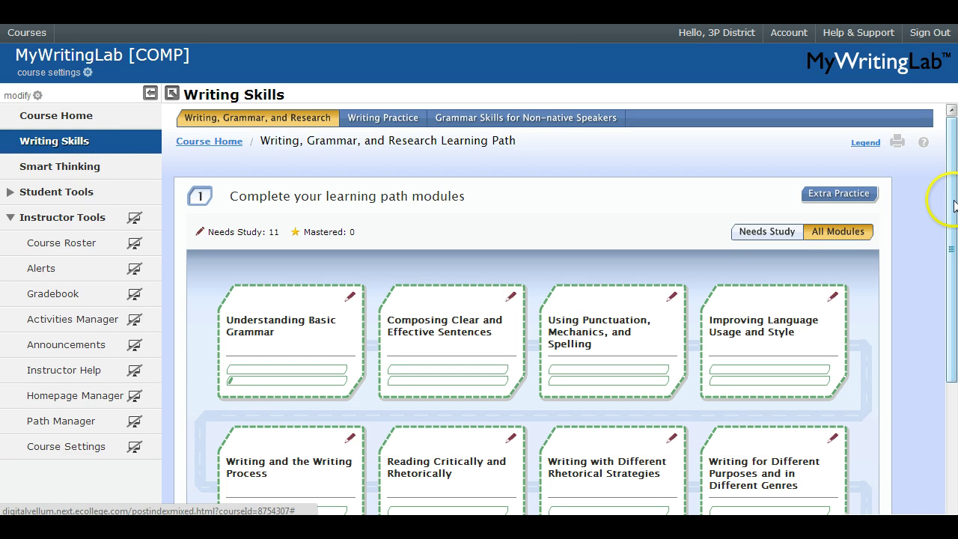
left_click(837, 202)
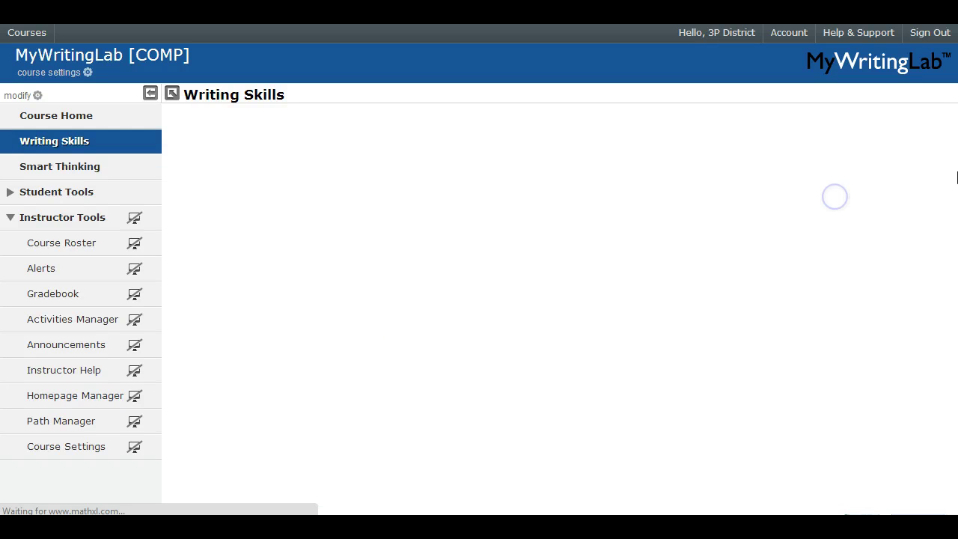
scroll(949, 240, "down", 2)
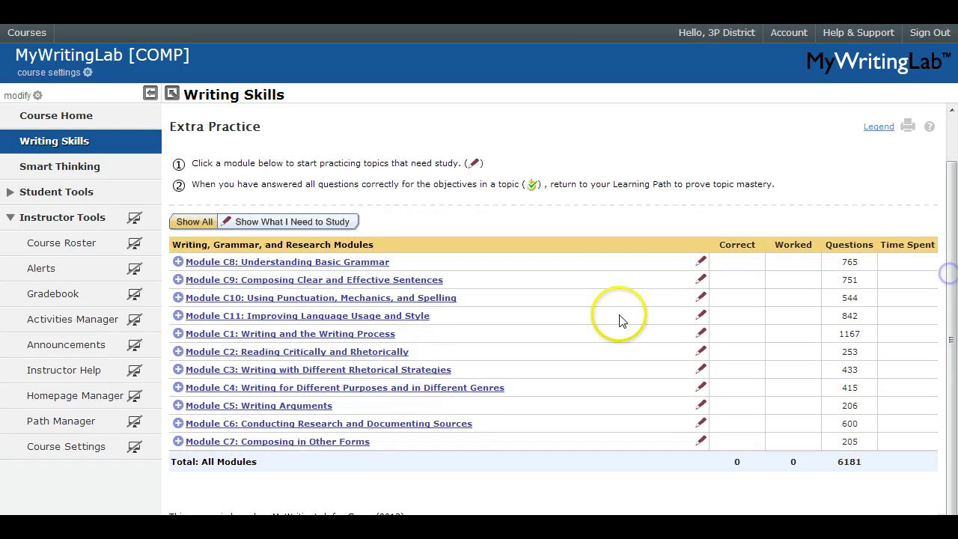
left_click(366, 266)
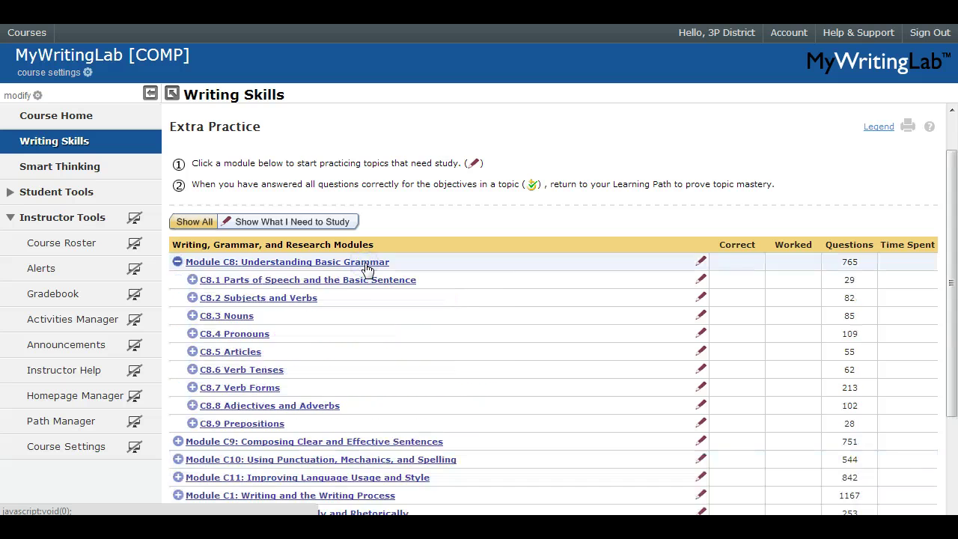
left_click(364, 280)
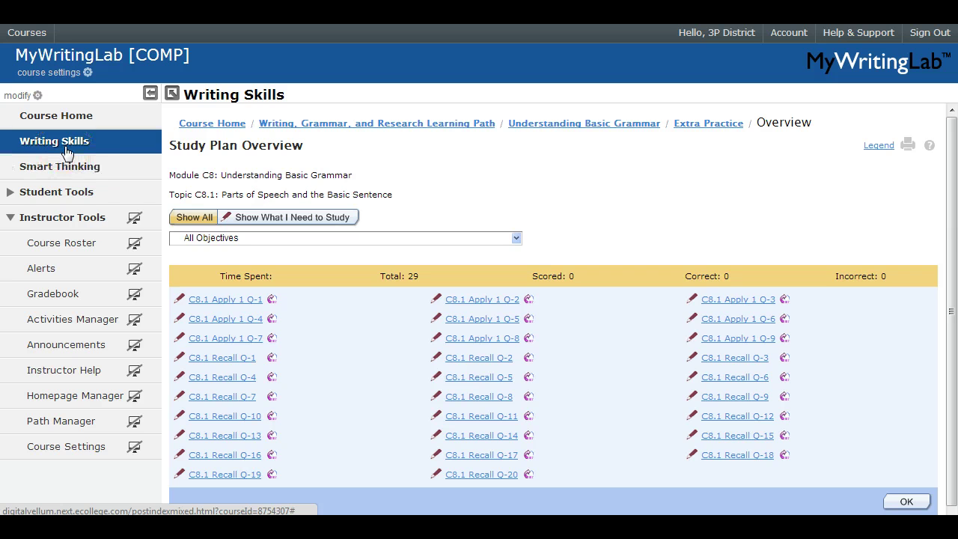
Step: View the Smart Thinking page and the Multimedia Library in Student Tools, looking through the library's module choices
left_click(81, 167)
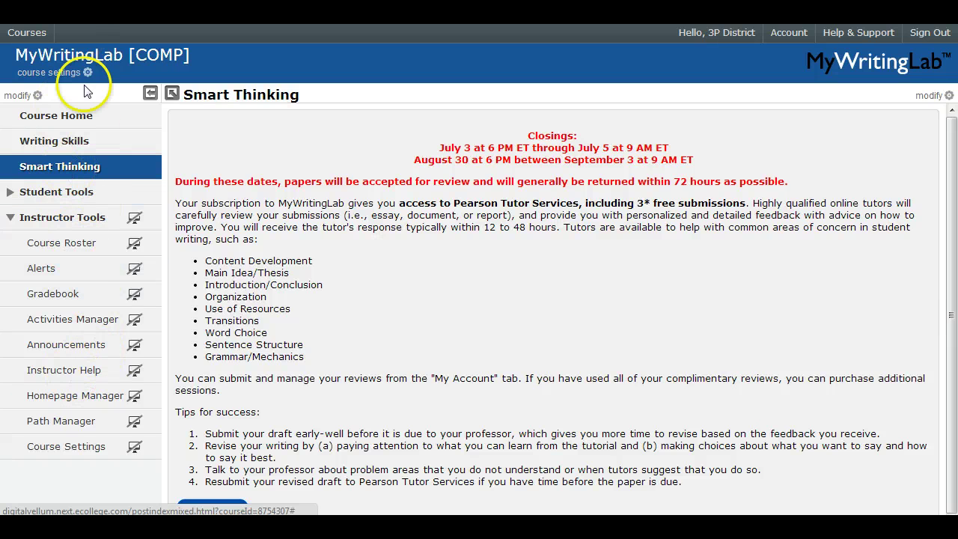
left_click(80, 196)
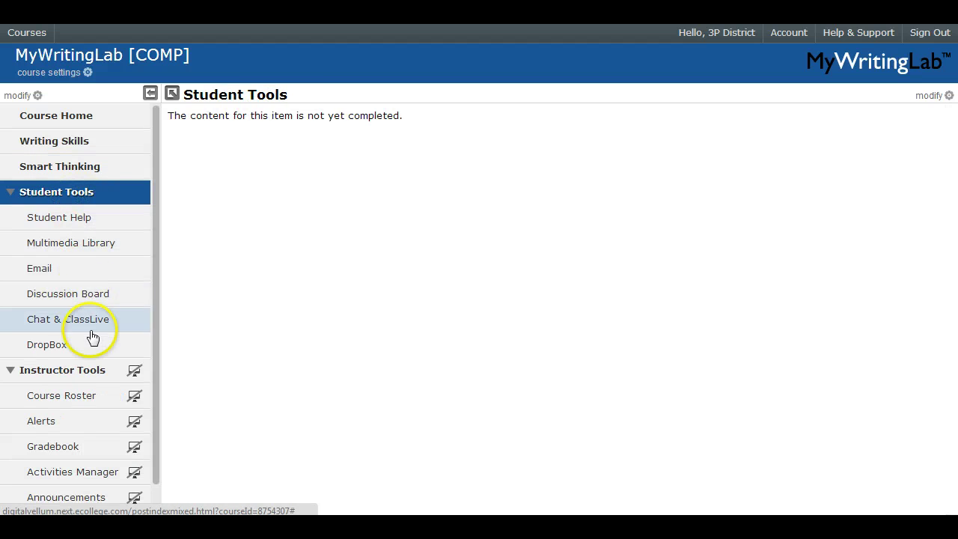
left_click(65, 247)
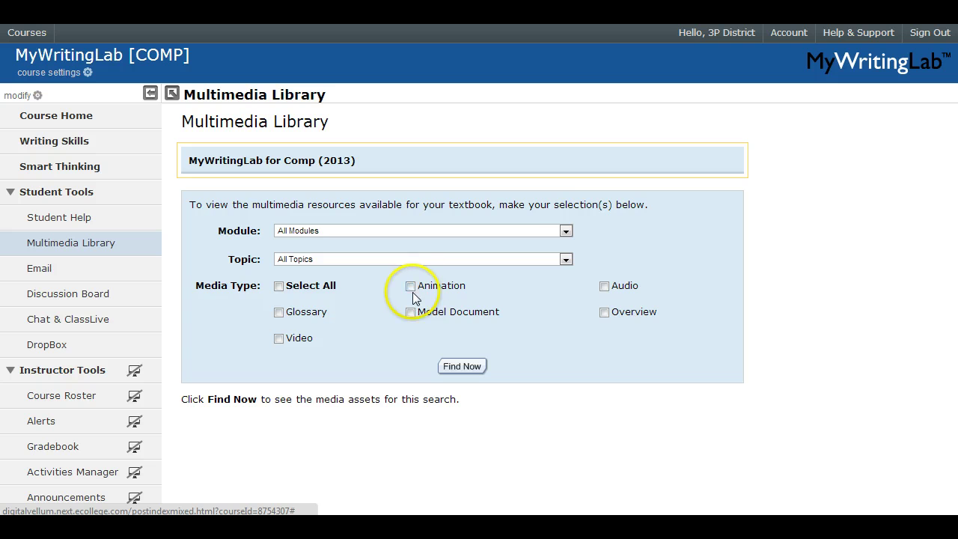
left_click(565, 231)
mouse_move(564, 277)
left_mouse_down()
mouse_move(562, 378)
mouse_move(549, 273)
mouse_move(570, 434)
mouse_move(549, 275)
left_mouse_up()
left_click(707, 213)
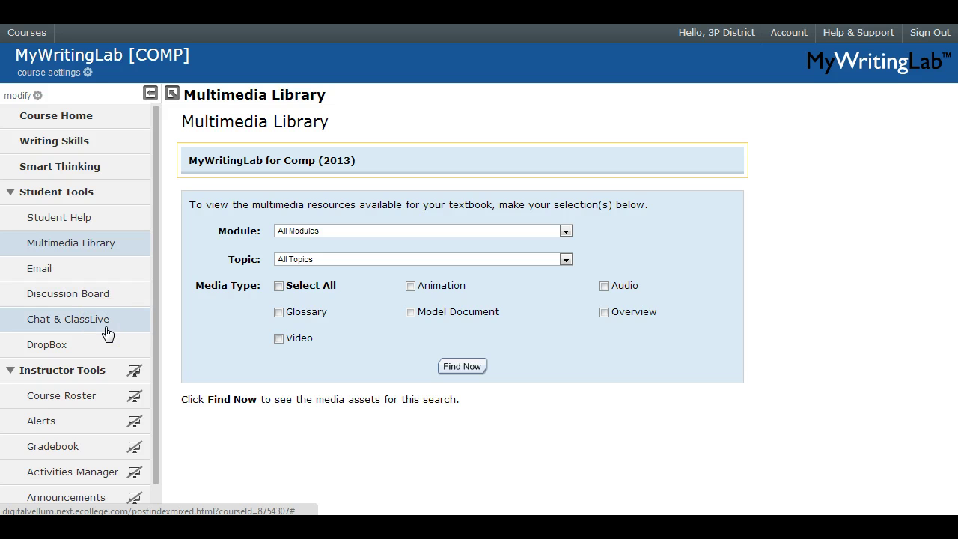
Step: Look over the student and instructor tools in the course navigation and open the Activities Manager
left_click_drag(153, 336, 152, 422)
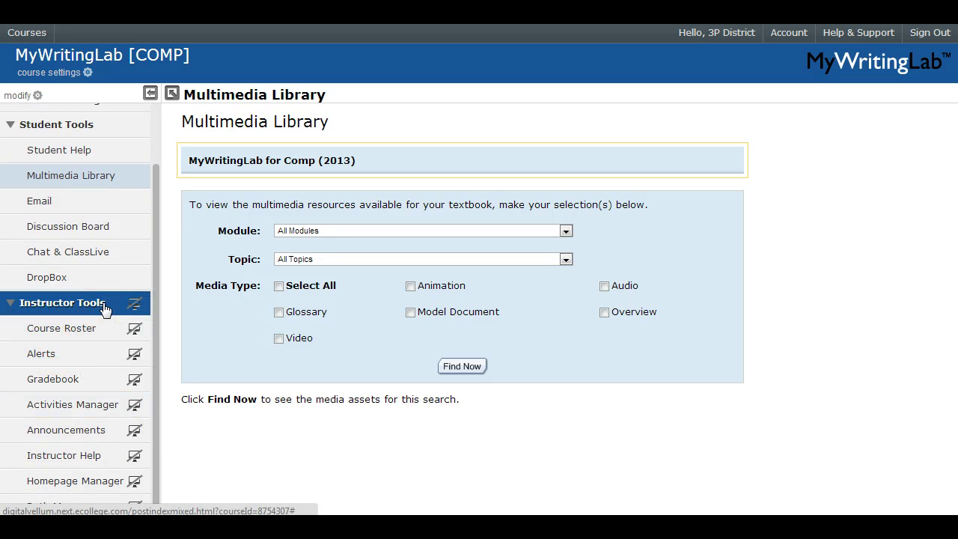
left_click(135, 307)
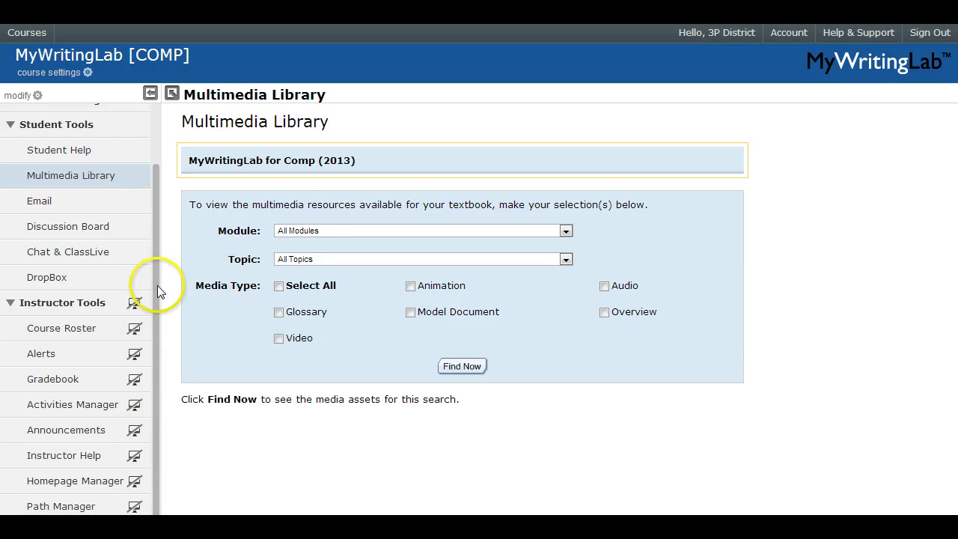
left_click_drag(157, 289, 150, 225)
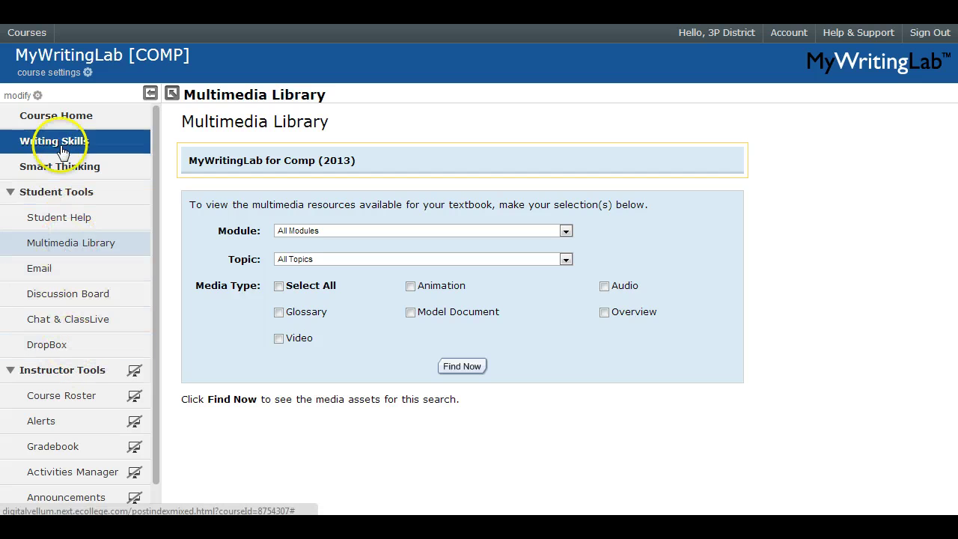
left_click_drag(158, 350, 158, 432)
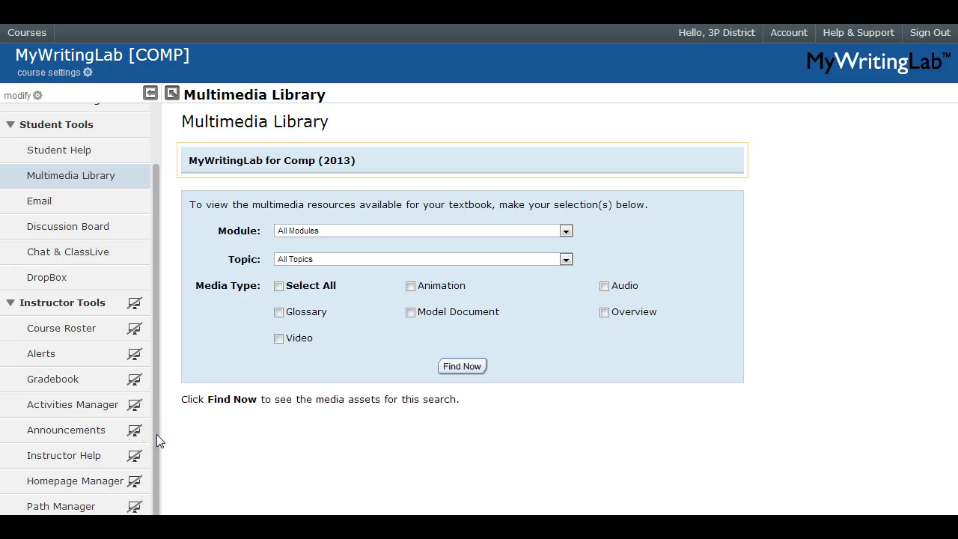
left_click(93, 404)
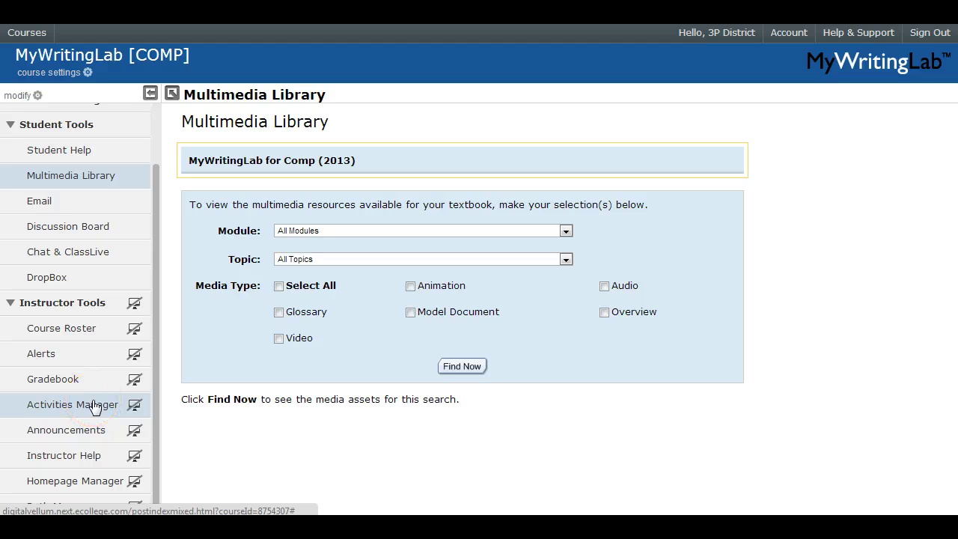
left_click(92, 378)
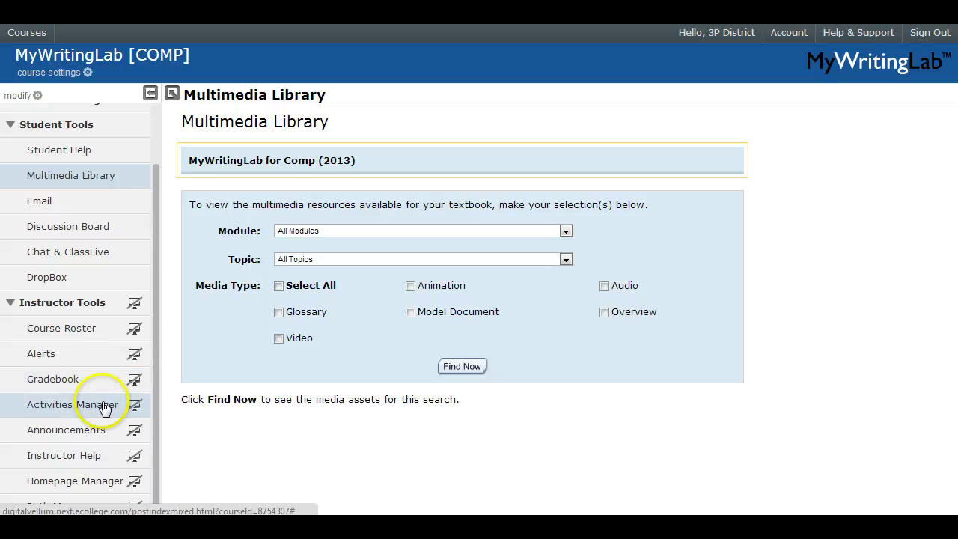
left_click(102, 404)
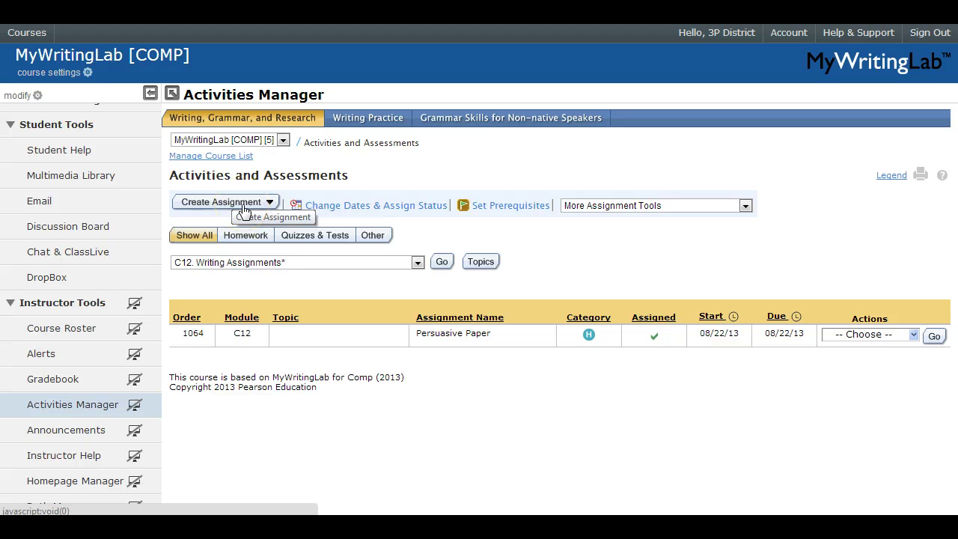
Step: Examine the list of Writing Practice assignments in the Activities Manager
left_click(381, 118)
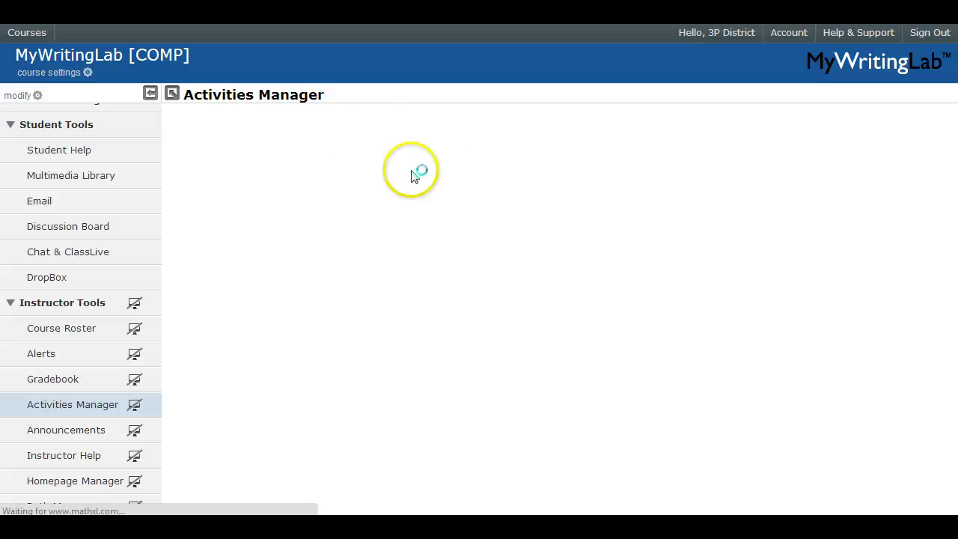
mouse_move(952, 262)
left_mouse_down()
mouse_move(954, 329)
mouse_move(953, 262)
left_mouse_up()
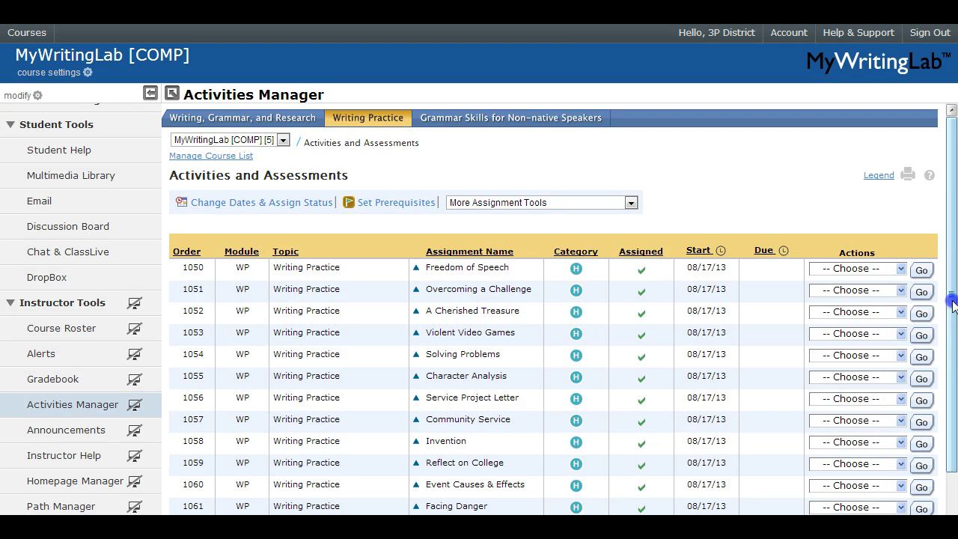
left_click_drag(951, 302, 951, 252)
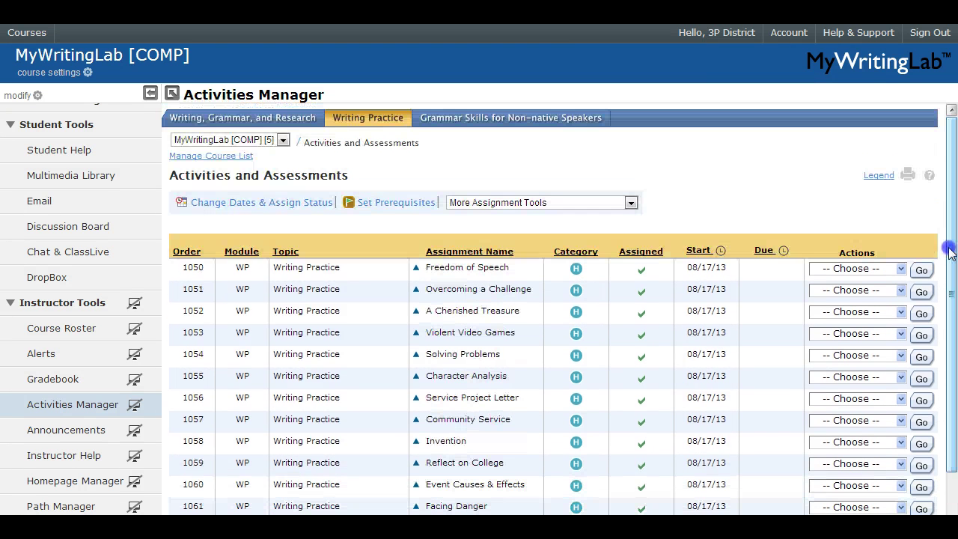
Step: Create a new writing assignment named "Reflection Paper" under Writing, Grammar, and Research and proceed to its details
left_click(263, 119)
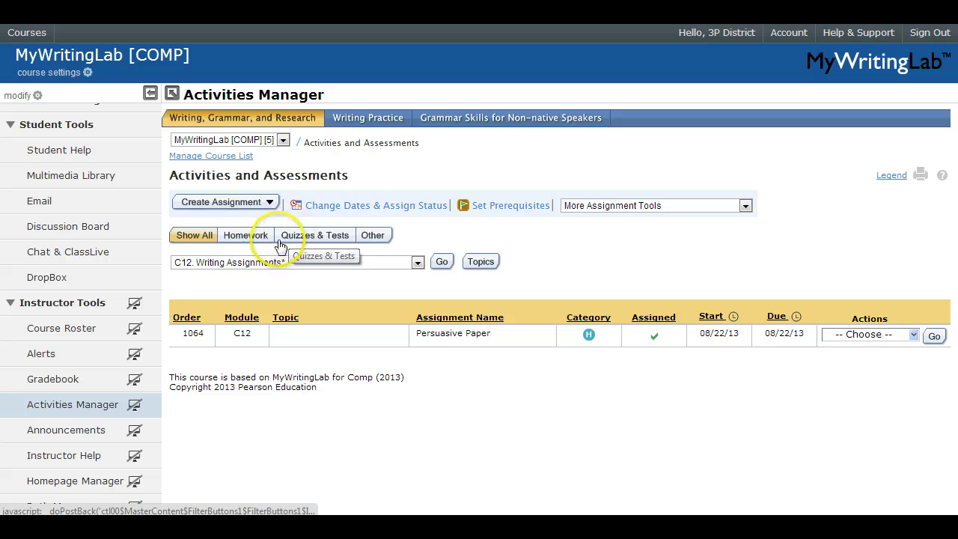
left_click(238, 203)
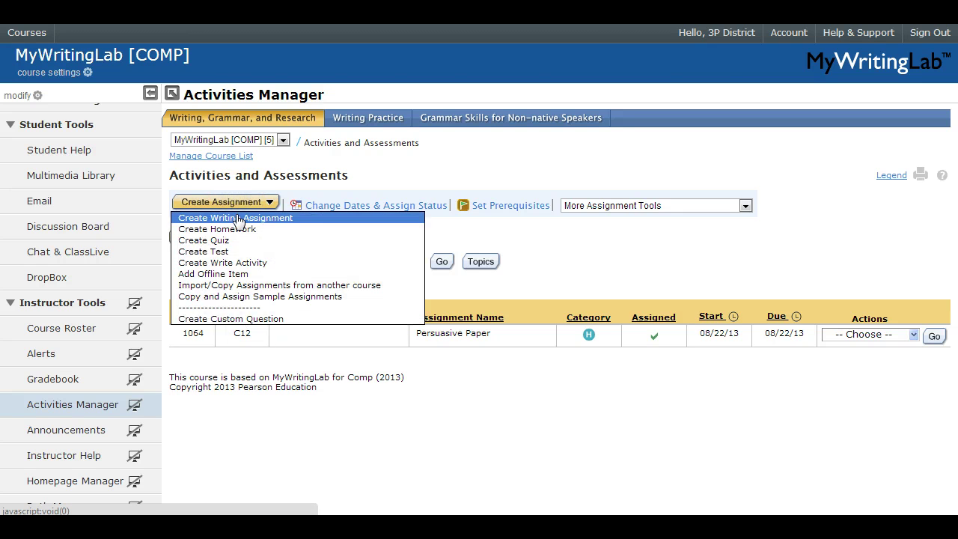
left_click(236, 214)
left_click(350, 272)
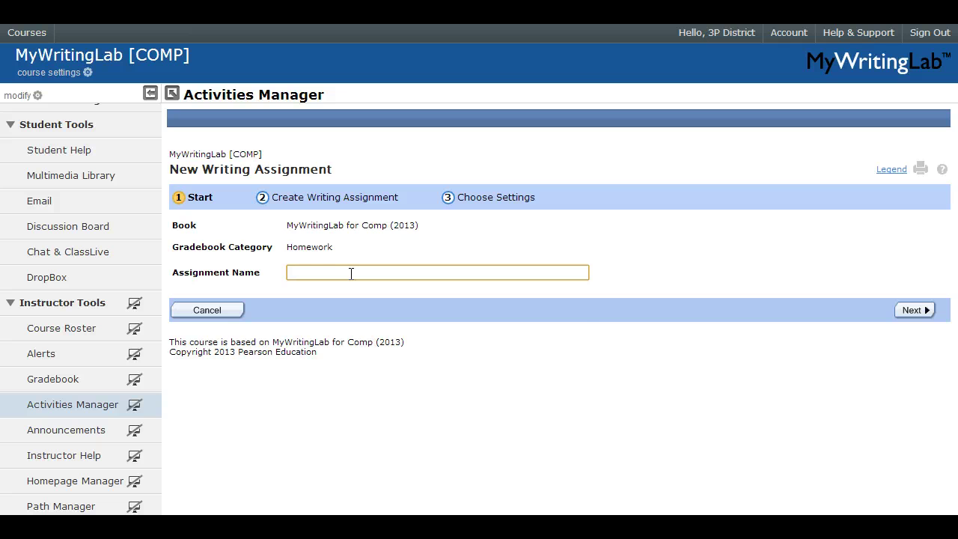
type("Refle")
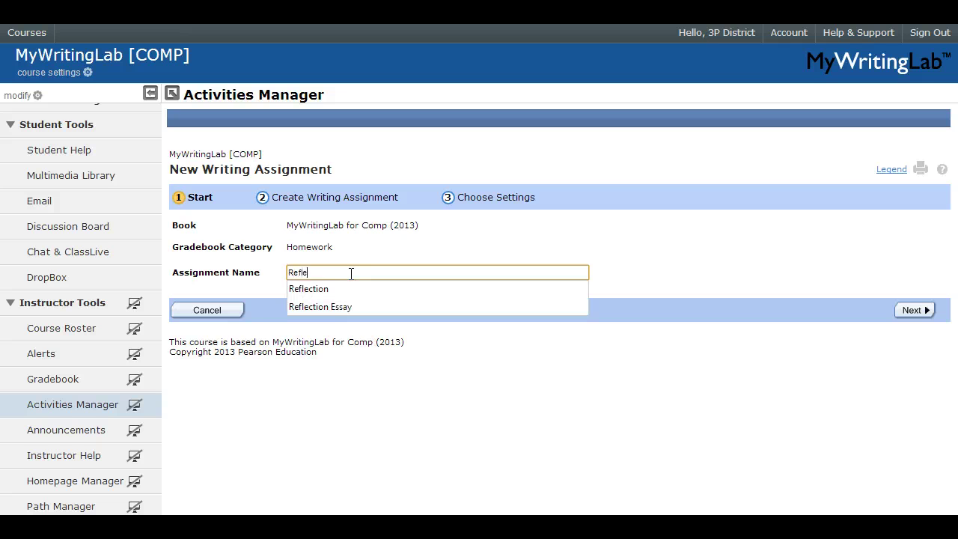
type("ction Paper")
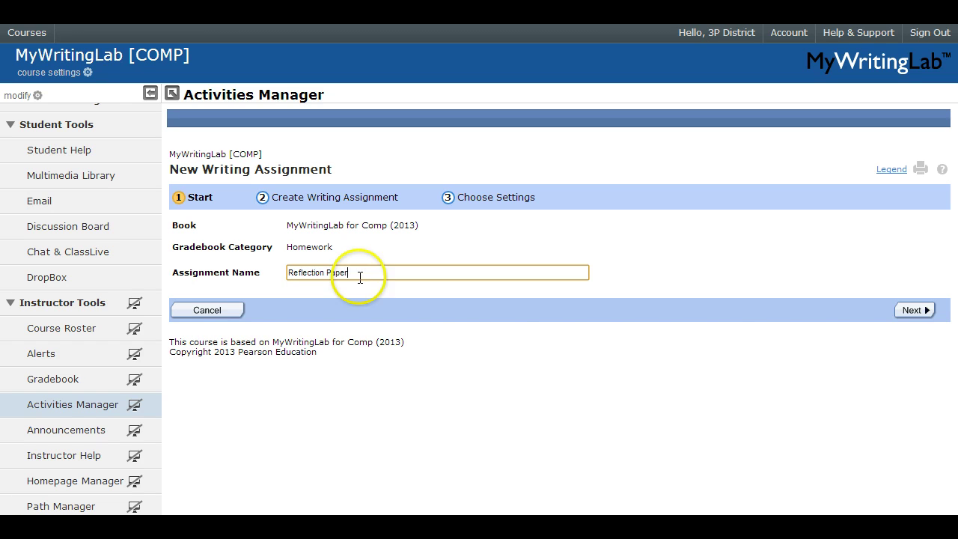
left_click(926, 311)
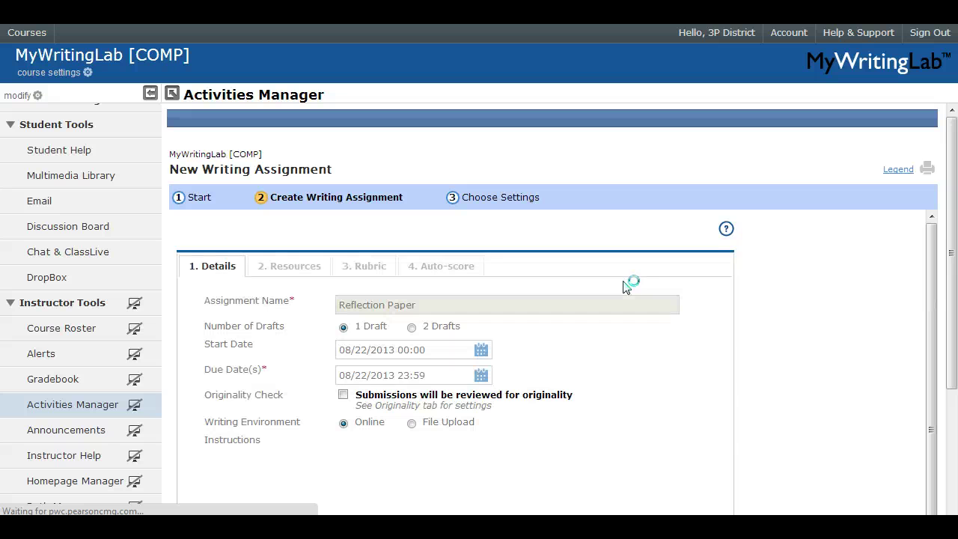
Step: Enable the originality check for the Reflection Paper and enter "fdjsfjskfjdskfjdskfjskfjsdkfjskfjsk" as its instructions
left_click_drag(928, 258, 928, 295)
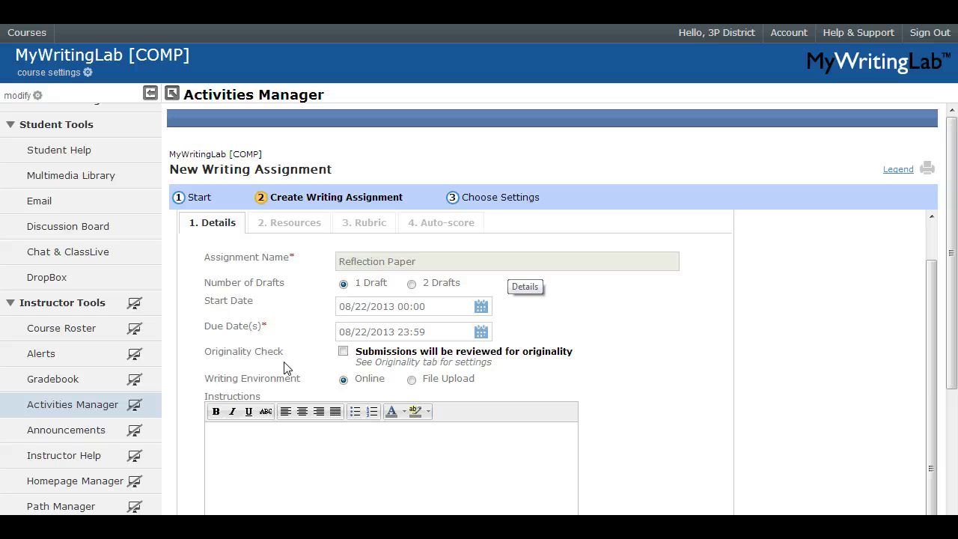
left_click(343, 352)
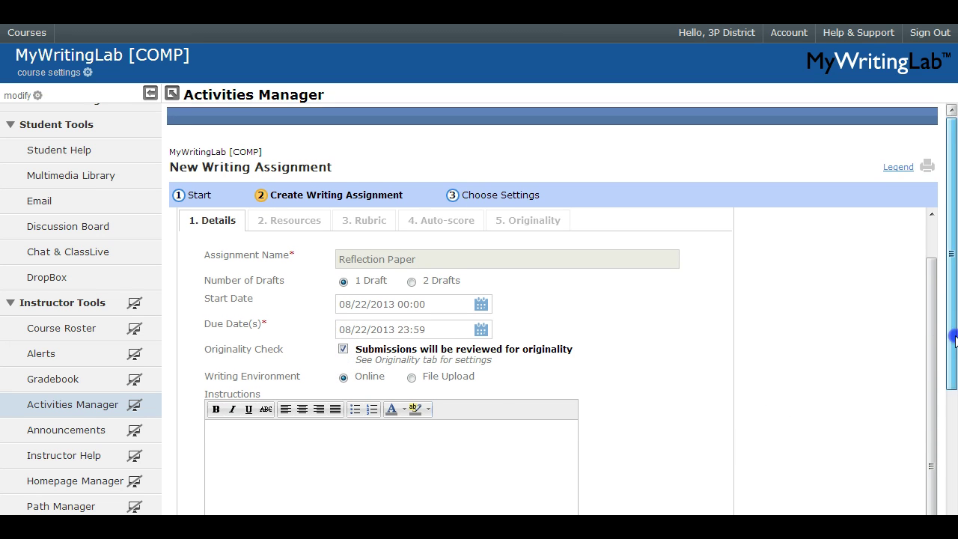
scroll(952, 362, "down", 2)
left_click_drag(952, 363, 948, 438)
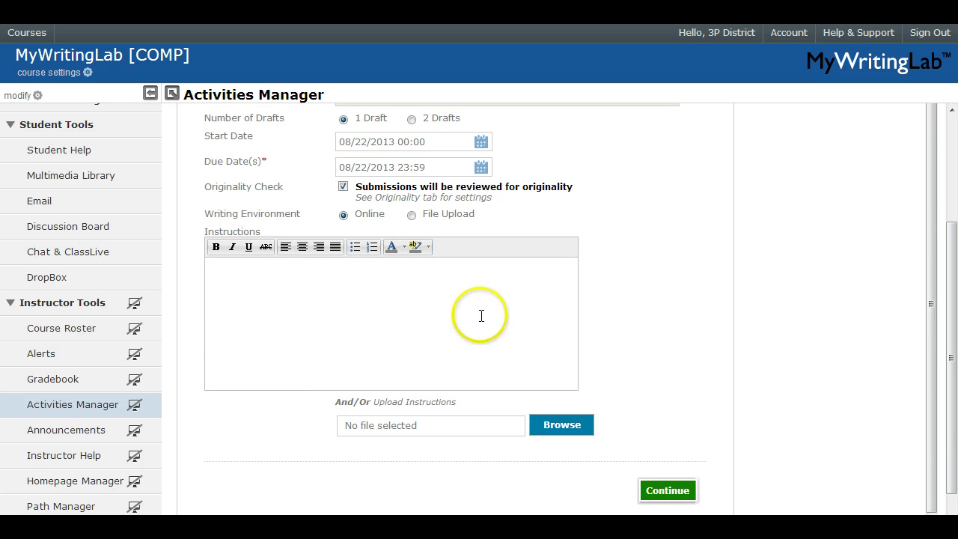
left_click(357, 324)
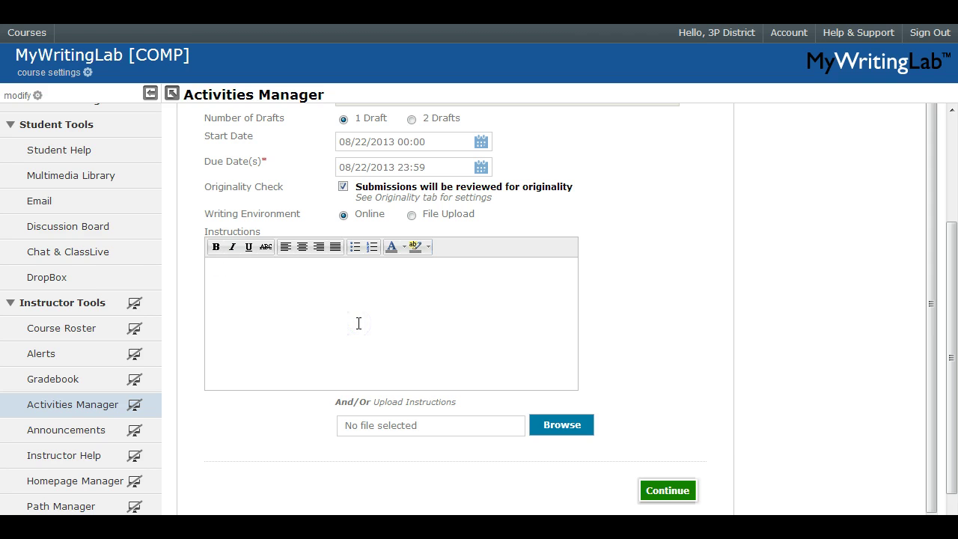
type("fdjsfjskfjdskfjdskfjskfjsdkfjskfjsk")
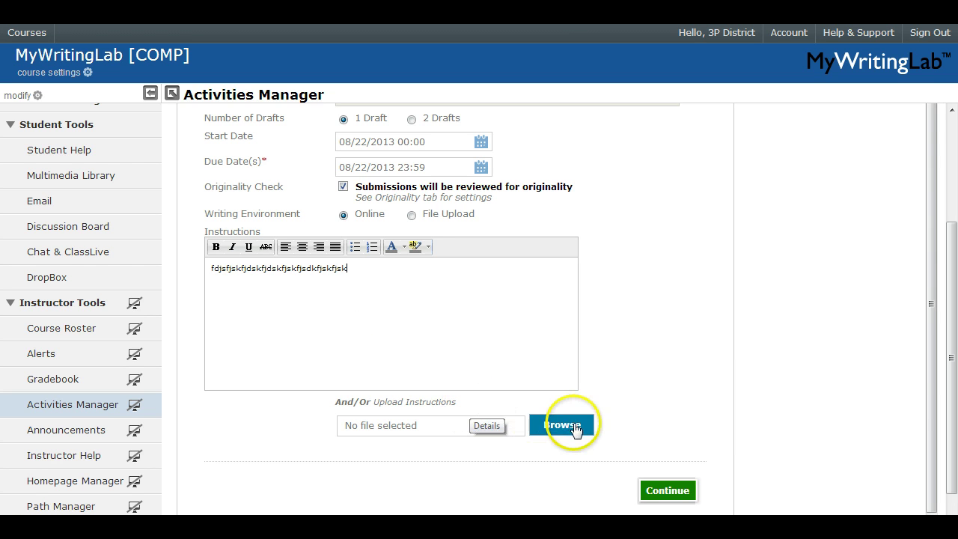
Step: Proceed from the assignment details to Resources, review the resource, sample document and checklist fields, and continue to the Rubric section
left_click_drag(952, 389, 791, 451)
left_click(665, 451)
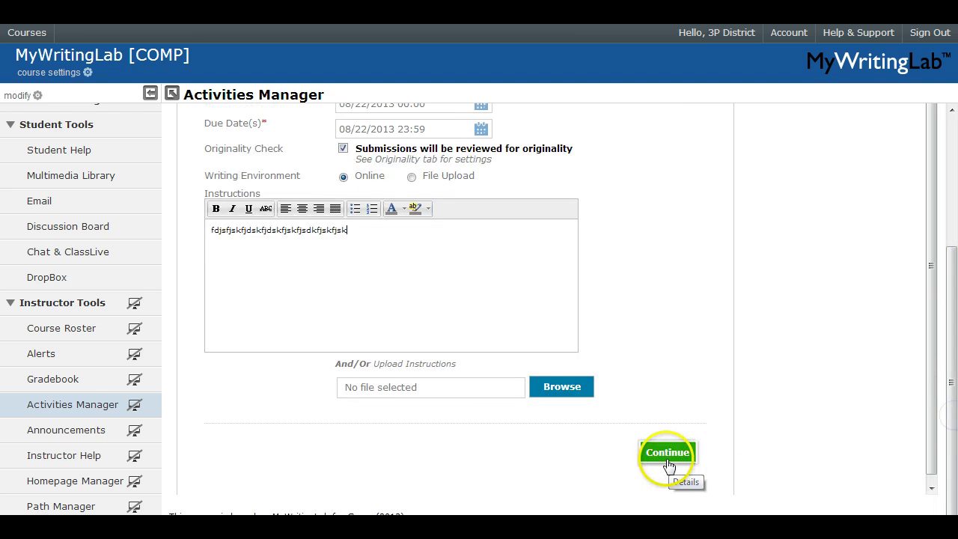
left_click_drag(931, 342, 923, 293)
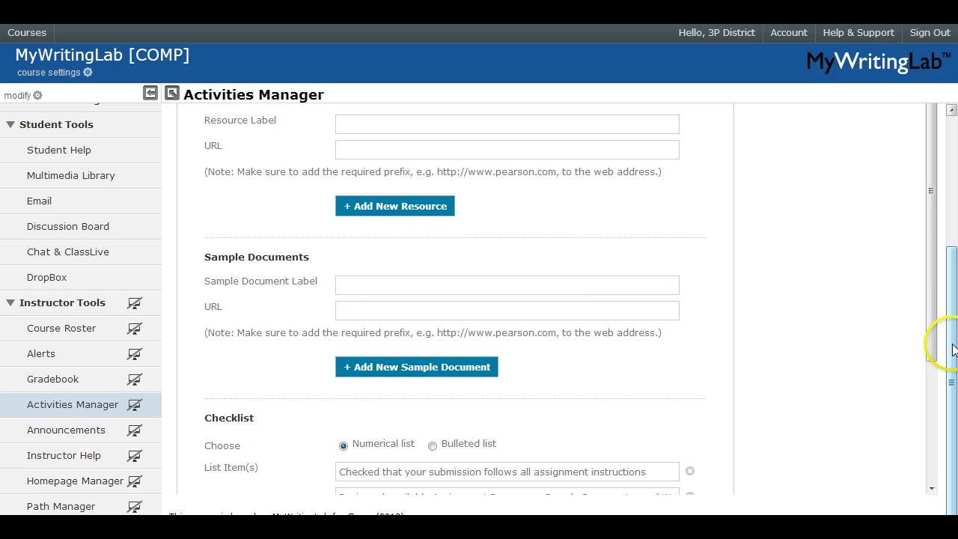
left_click_drag(932, 353, 922, 487)
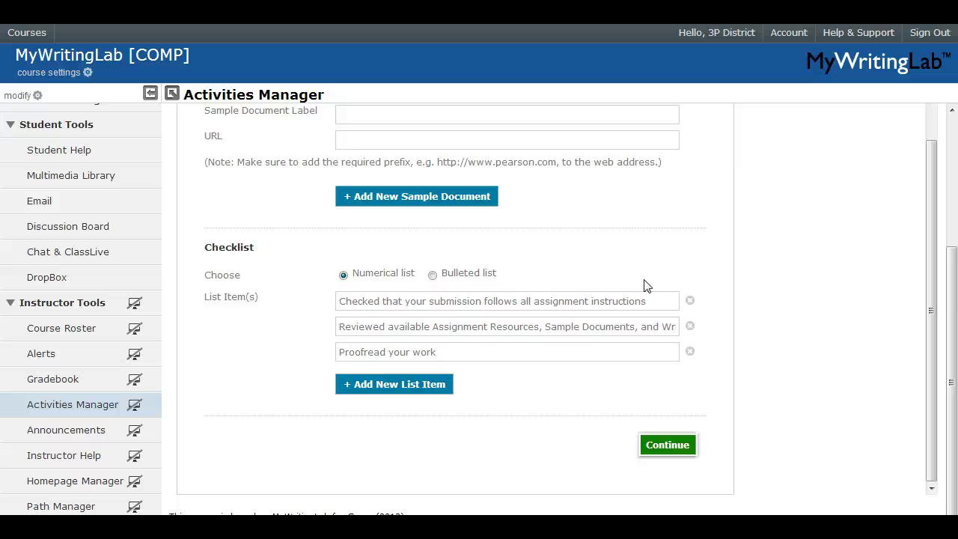
left_click(376, 397)
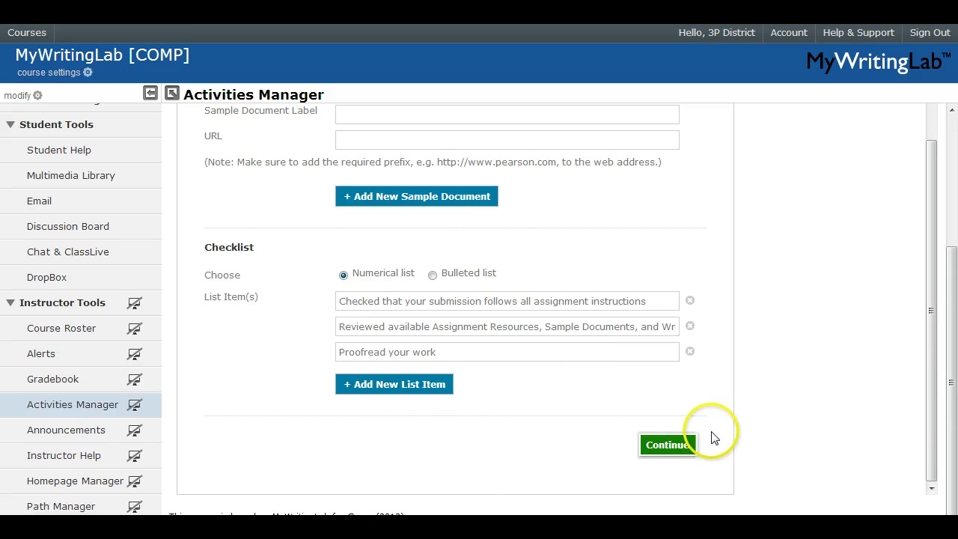
left_click(693, 445)
Step: Choose the previously saved Argument Essay Rubric from My Rubrics for the Reflection Paper
left_click_drag(954, 378, 953, 285)
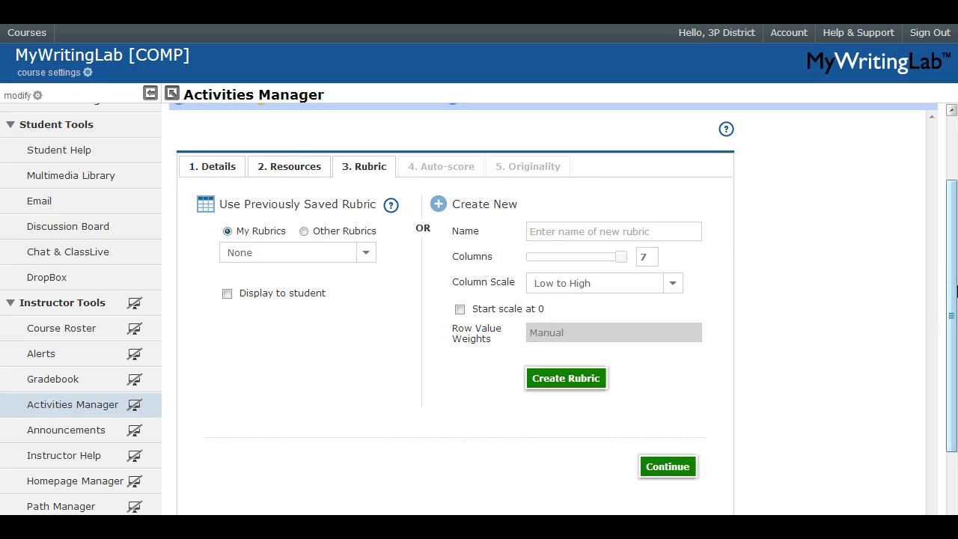
left_click_drag(954, 298, 955, 290)
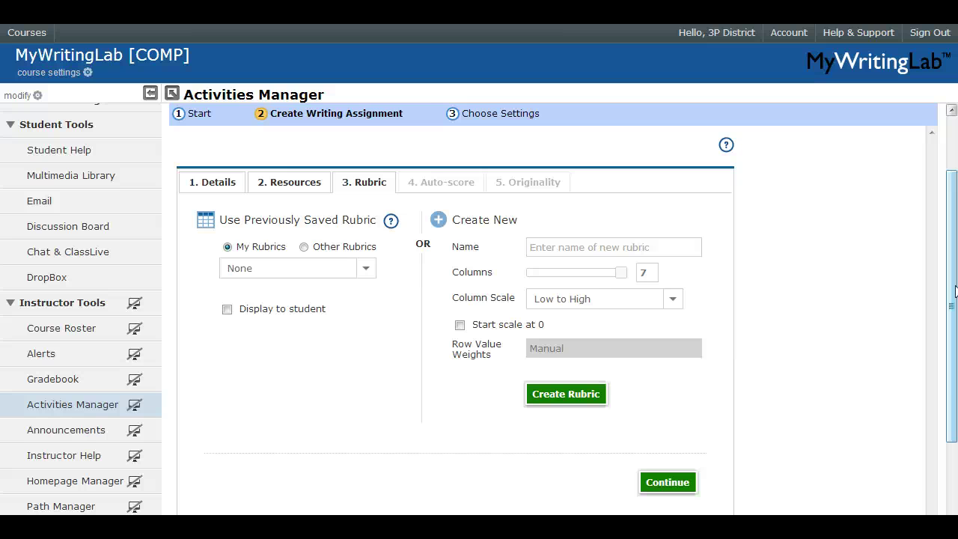
left_click(365, 268)
left_click(340, 311)
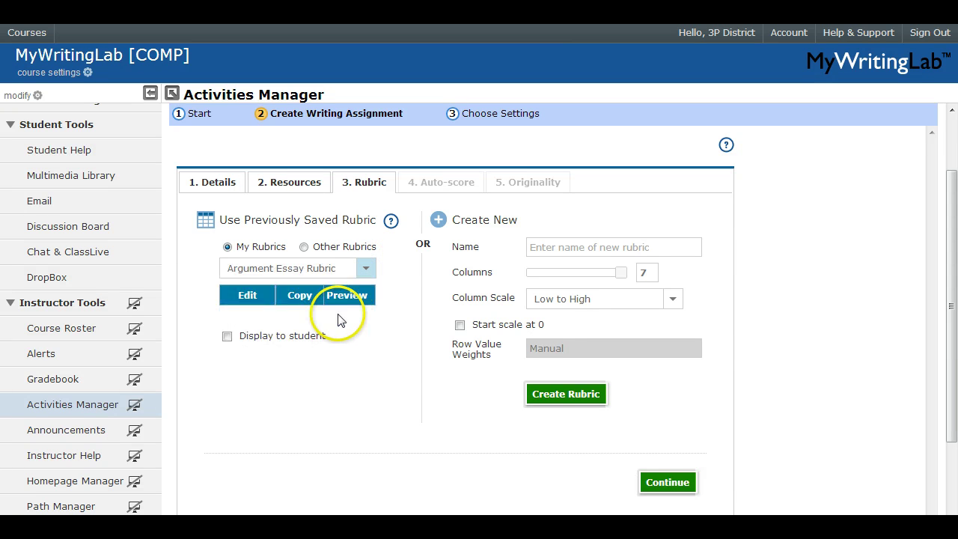
Step: Preview the Argument Essay Rubric's scoring levels and criteria, and close the preview
left_click(348, 297)
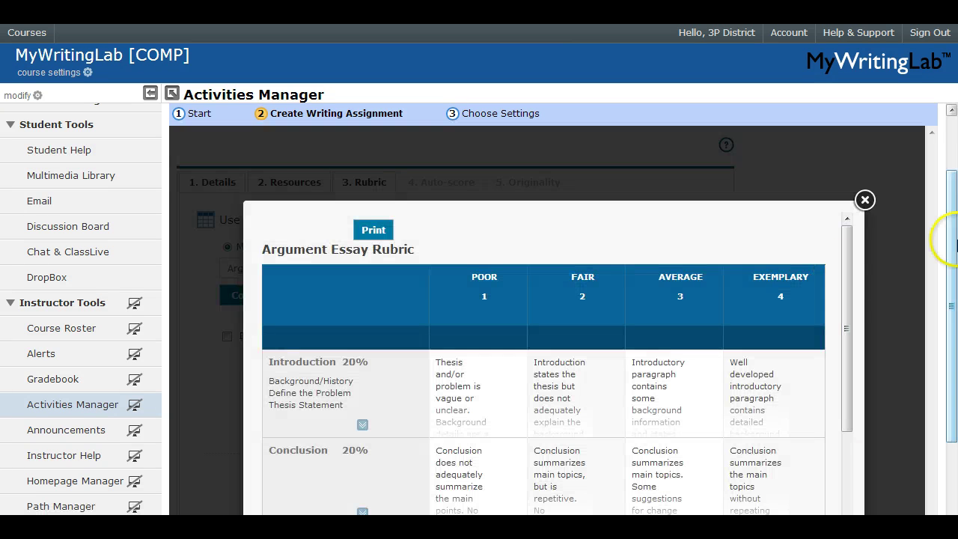
left_click_drag(951, 250, 948, 344)
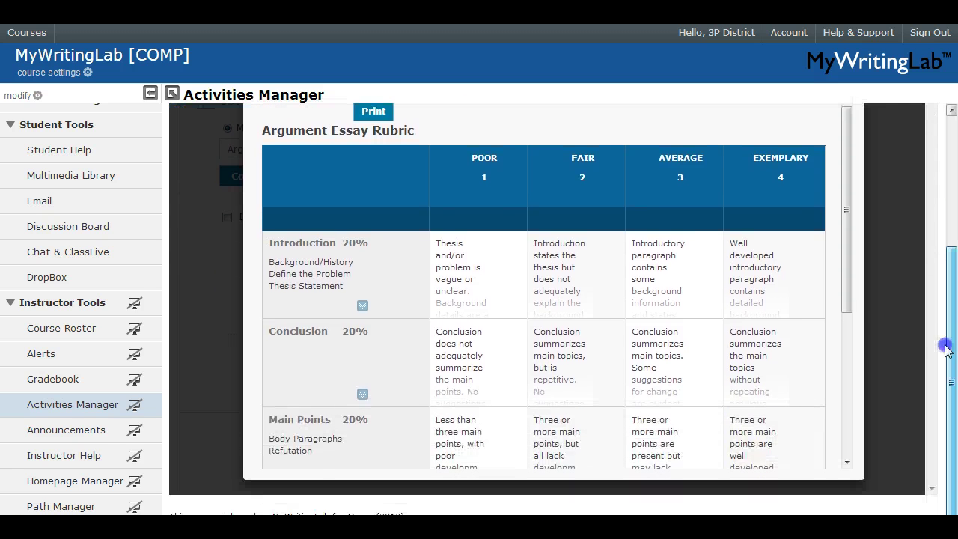
left_click_drag(845, 296, 850, 240)
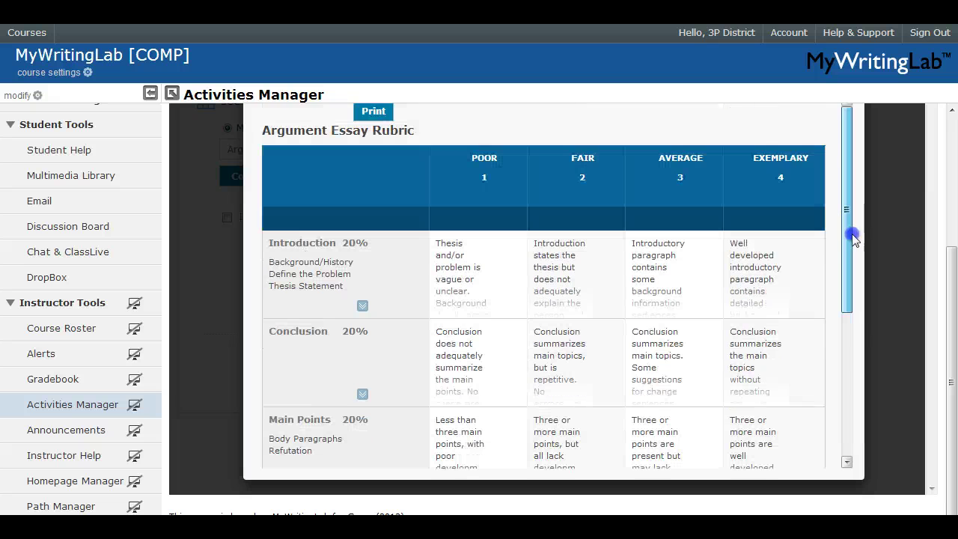
left_click(948, 270)
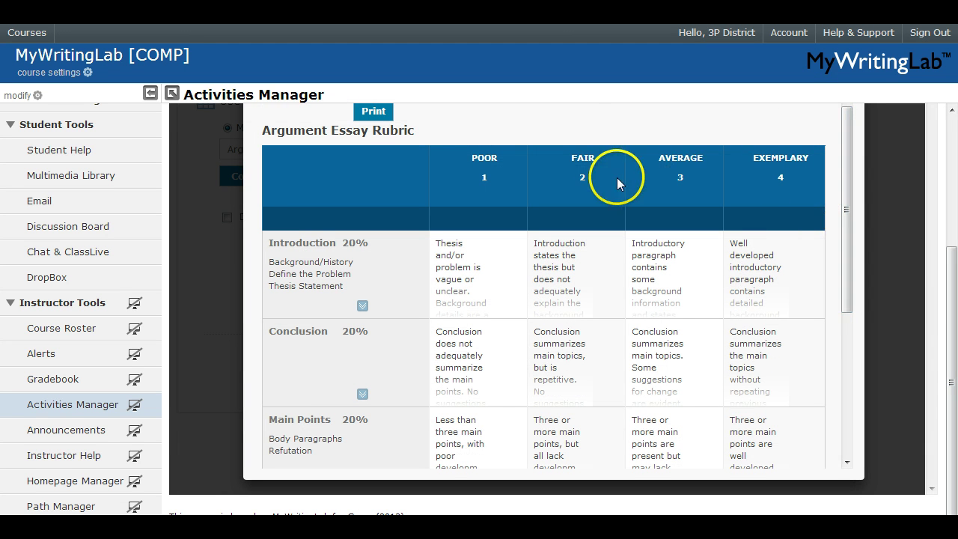
left_click_drag(951, 256, 879, 208)
left_click(865, 195)
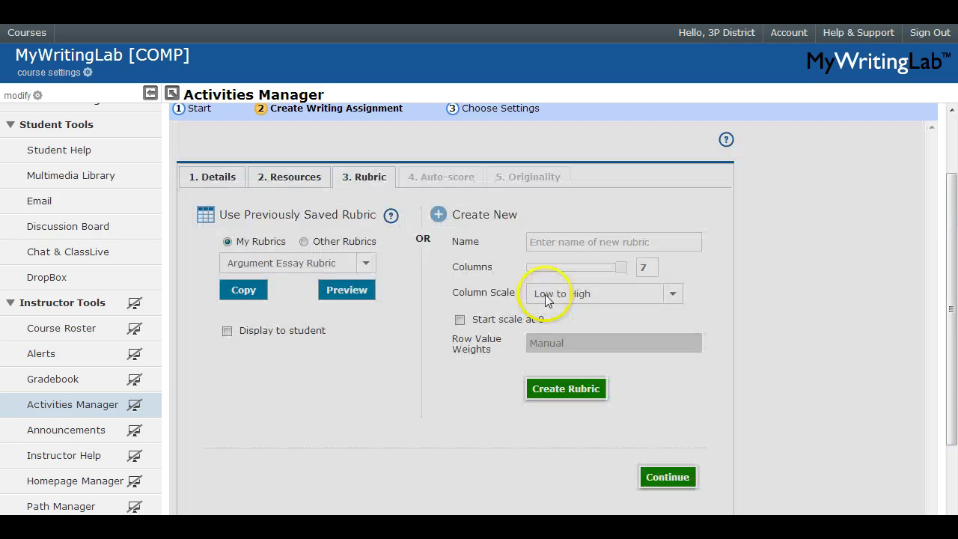
Step: Accept the rubric choice and the manual final grades setting under Auto-score, and continue to the Originality settings
left_click_drag(954, 354, 952, 401)
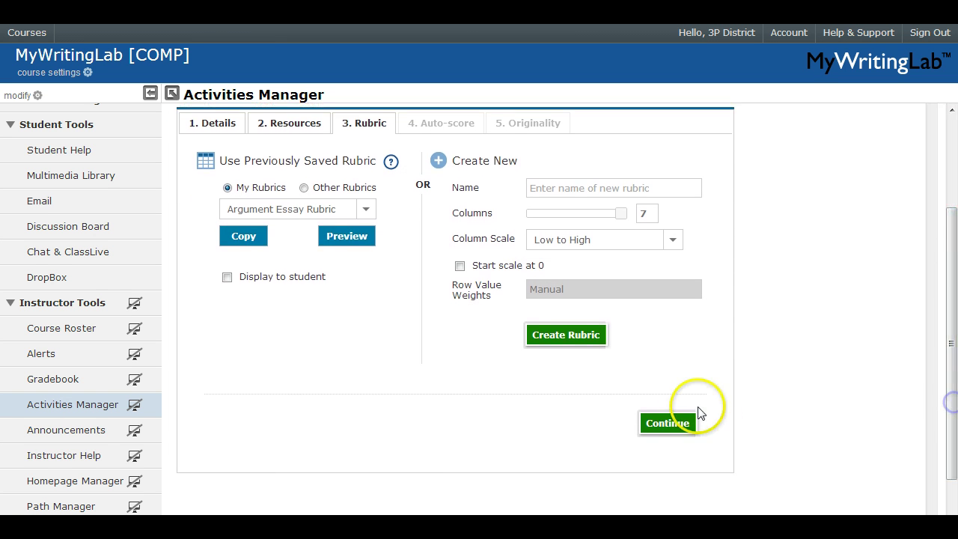
left_click(675, 422)
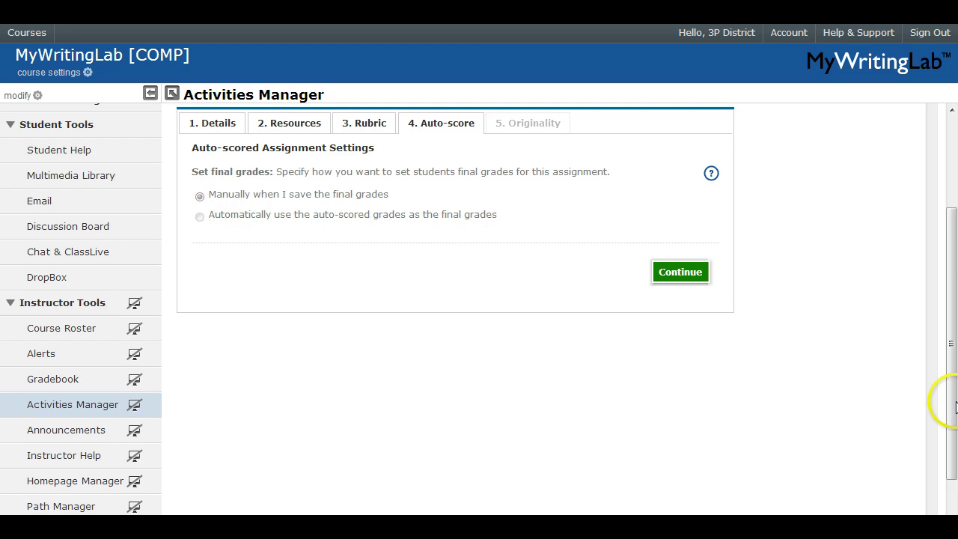
left_click_drag(950, 399, 954, 333)
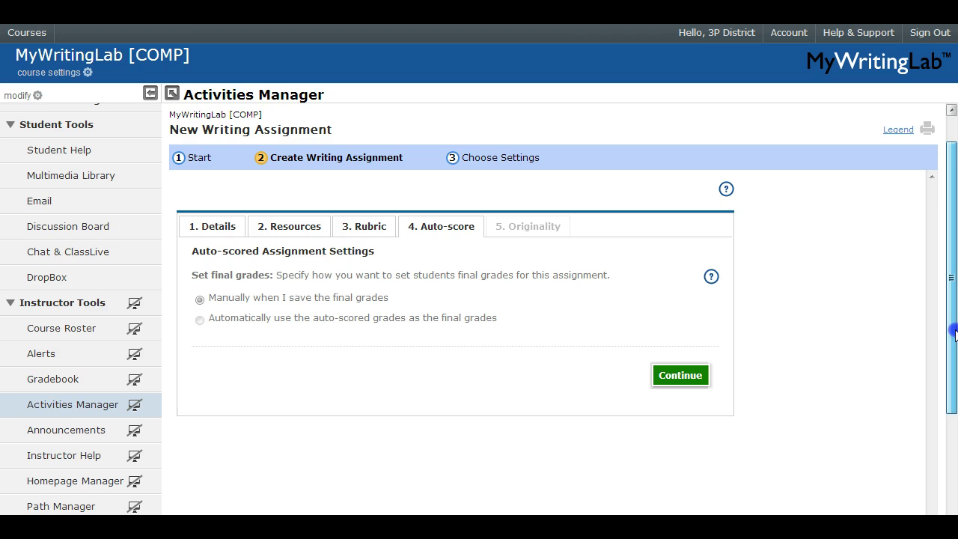
left_click(675, 387)
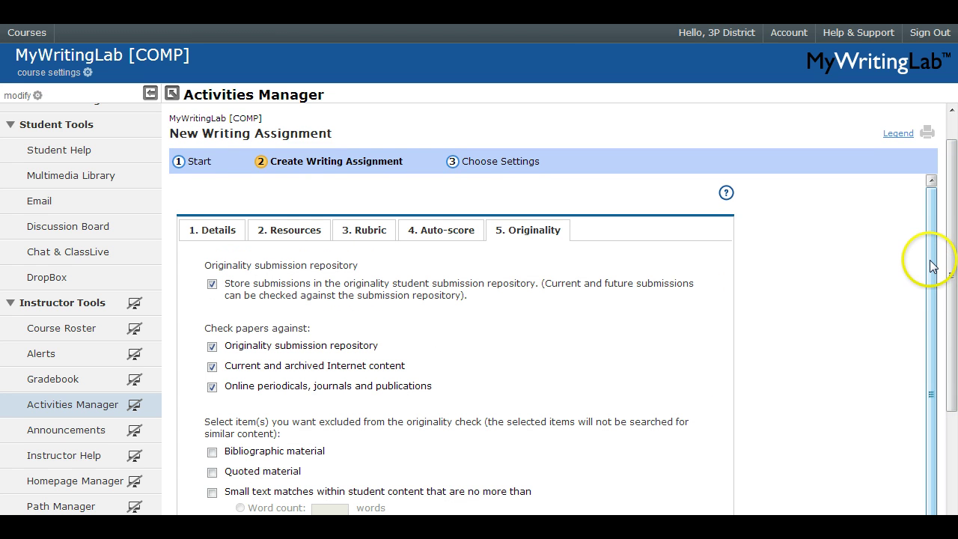
Step: Finish the Reflection Paper with the default originality settings, and save and assign it with the default availability and scoring options
left_click_drag(930, 261, 954, 415)
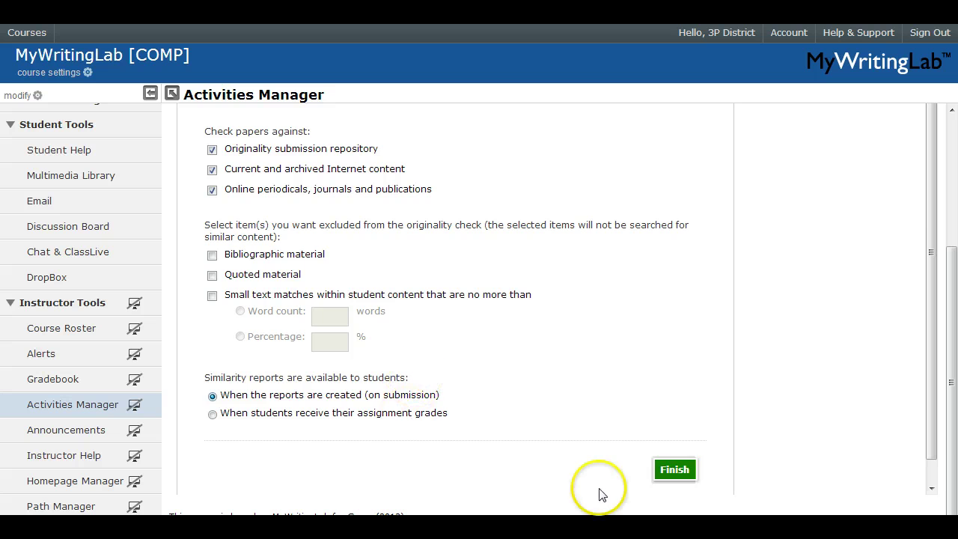
left_click(677, 476)
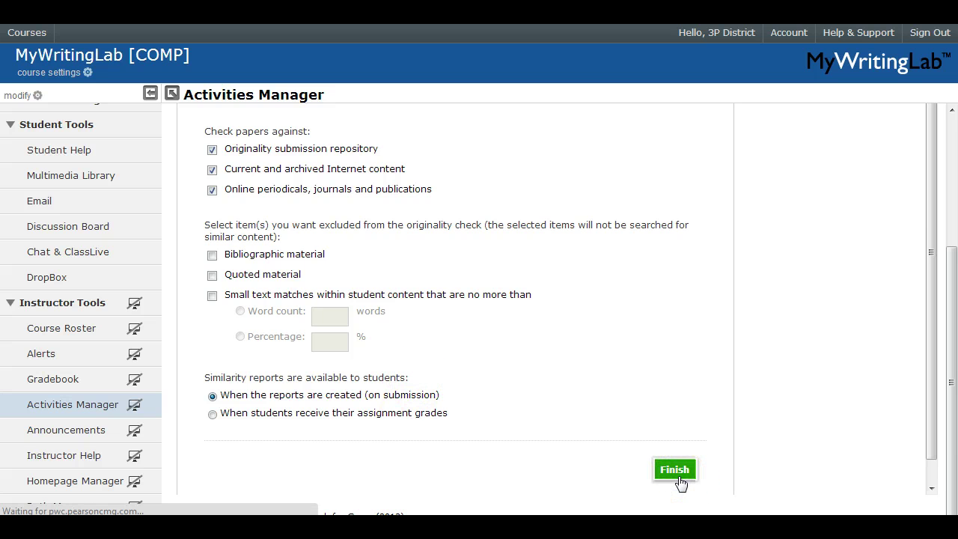
left_click(679, 477)
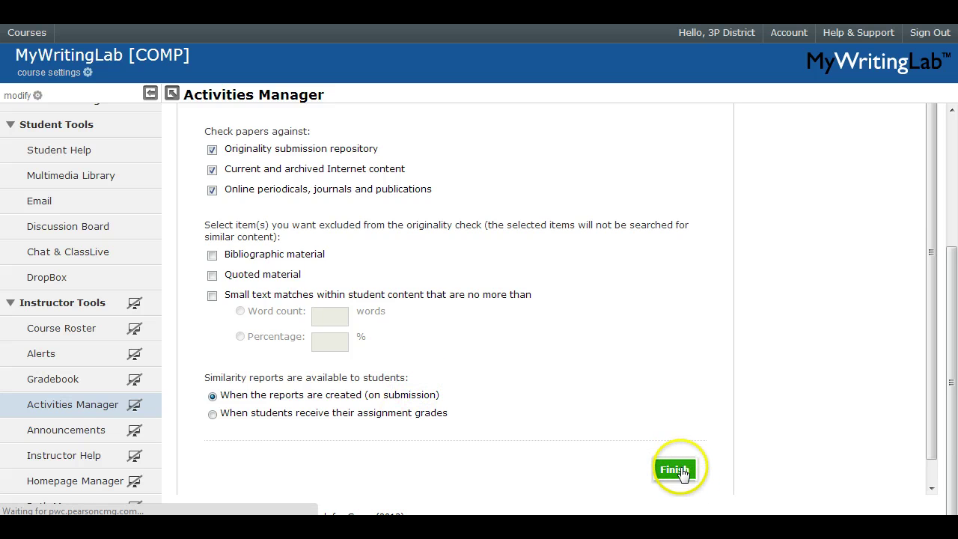
left_click(931, 367)
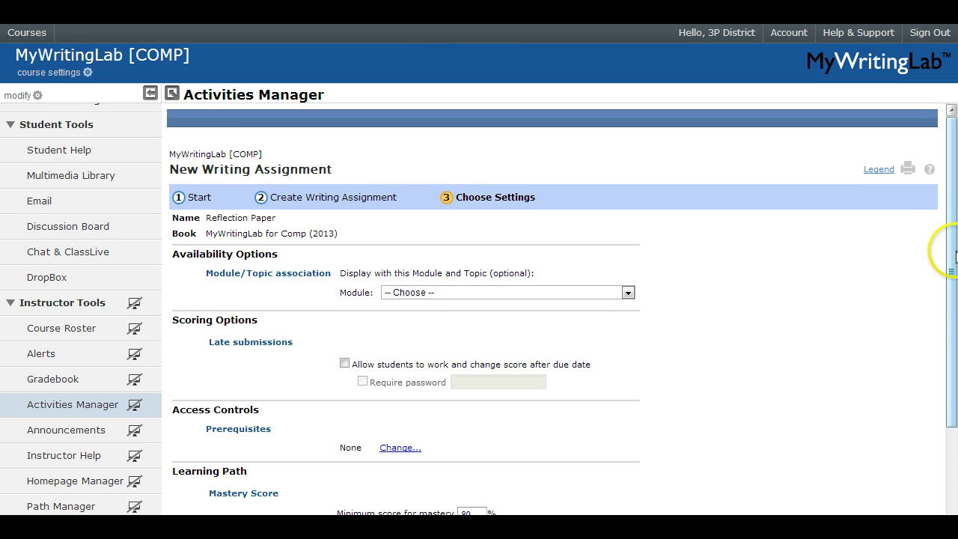
left_click_drag(950, 254, 952, 348)
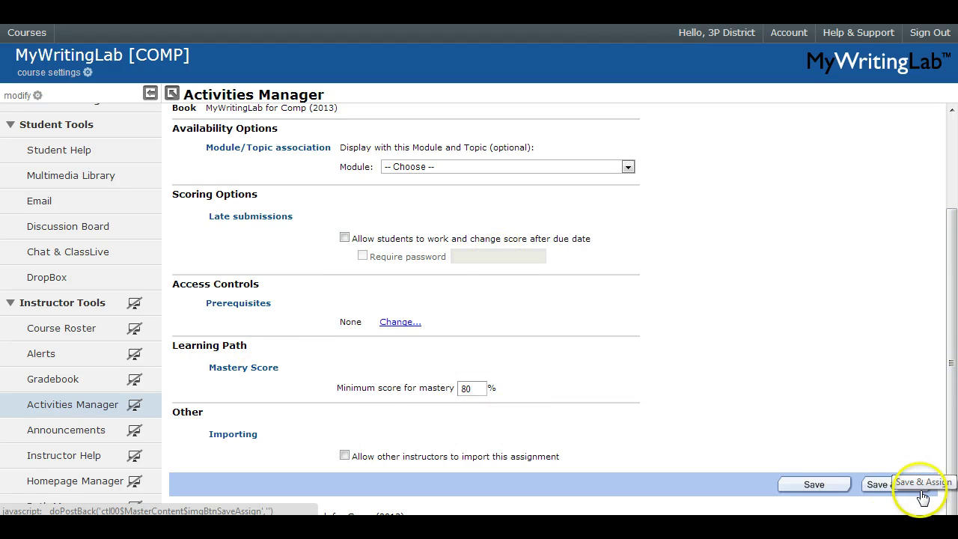
left_click(879, 486)
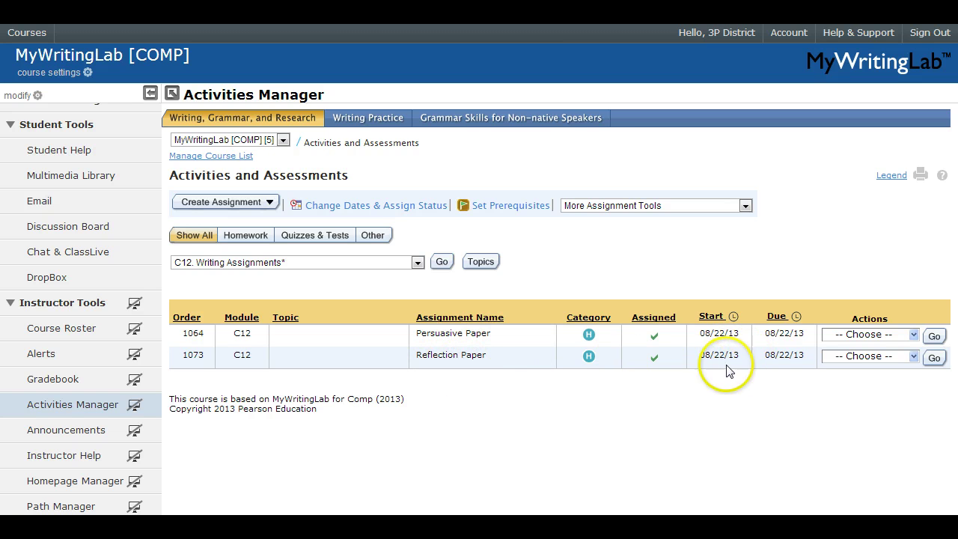
Step: Check the actions available for the Reflection Paper and view the Writing Practice assignments list
left_click(913, 356)
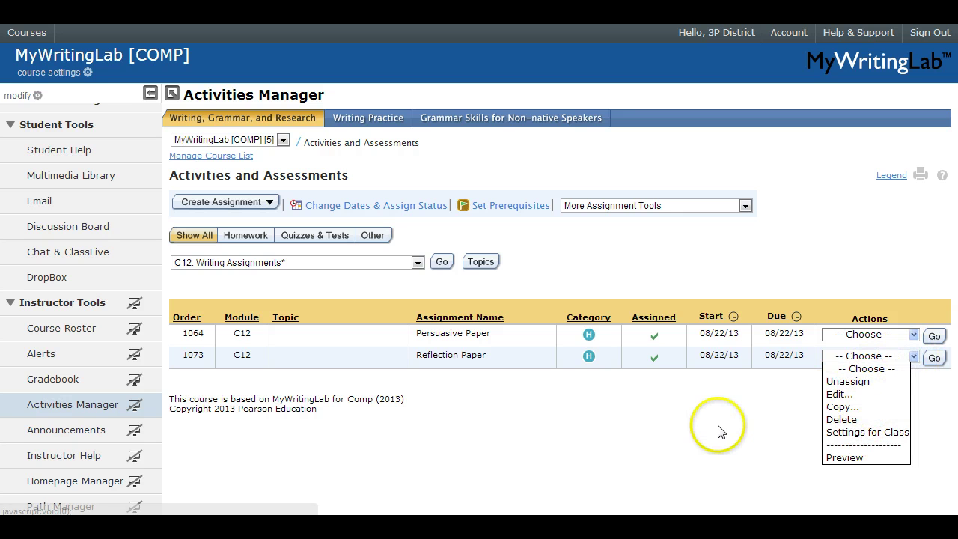
left_click(799, 257)
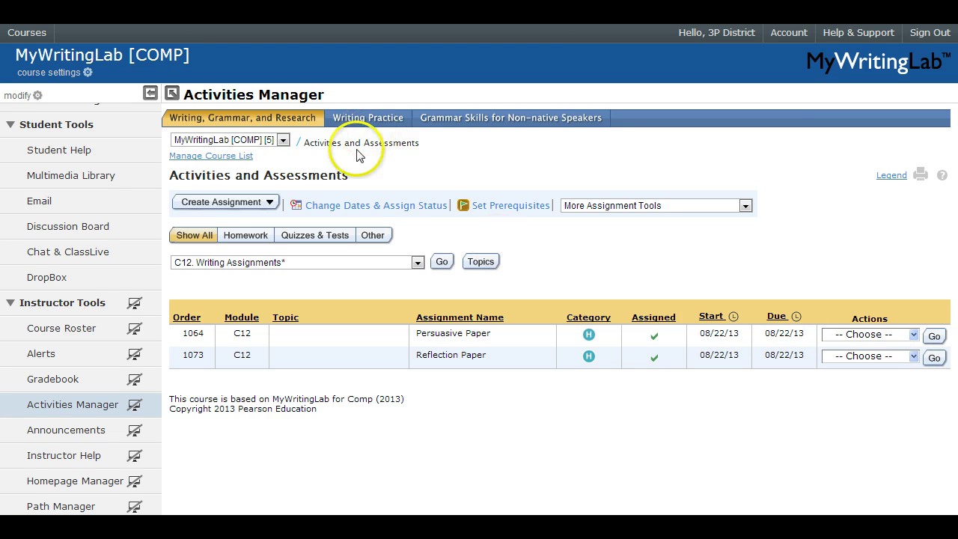
left_click(380, 129)
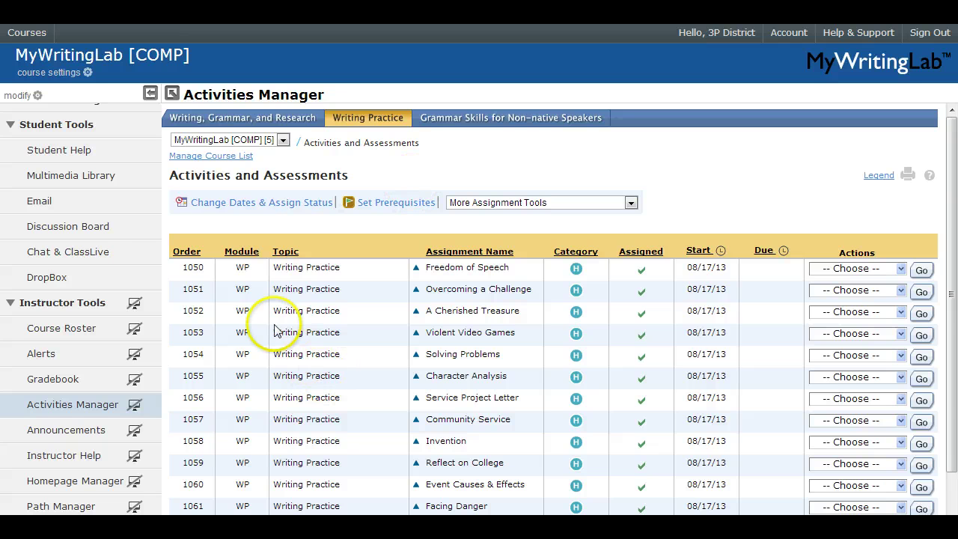
Step: Open the Gradebook and look over its views and data export options
left_click(90, 379)
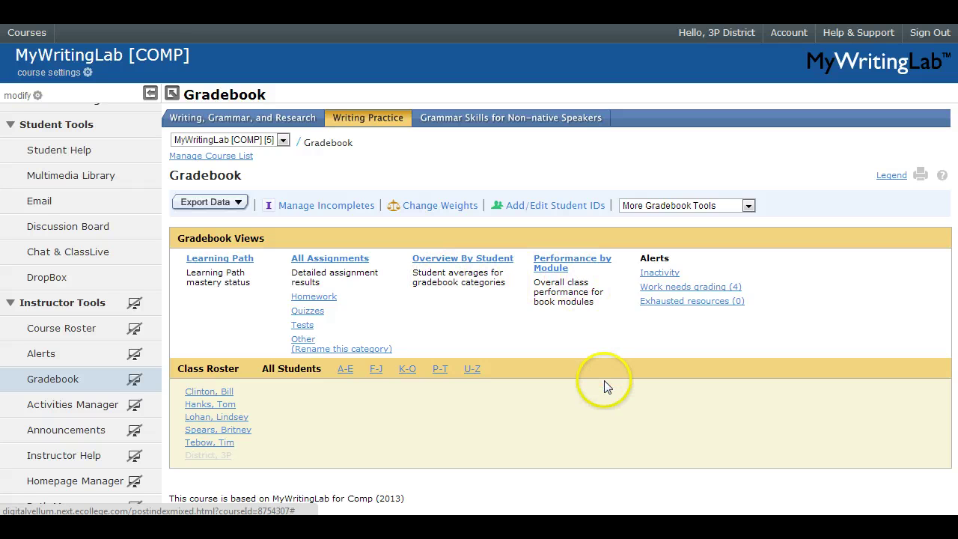
left_click(239, 203)
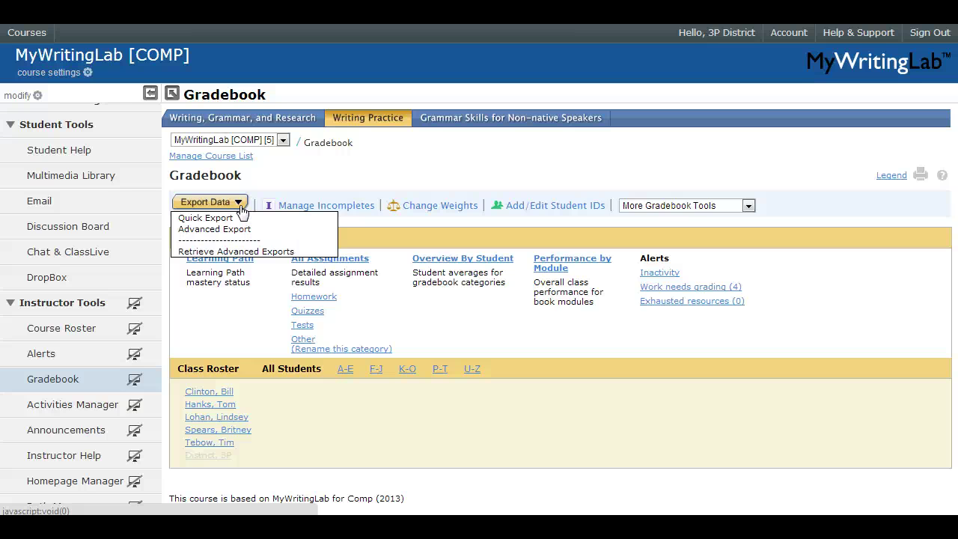
left_click(397, 181)
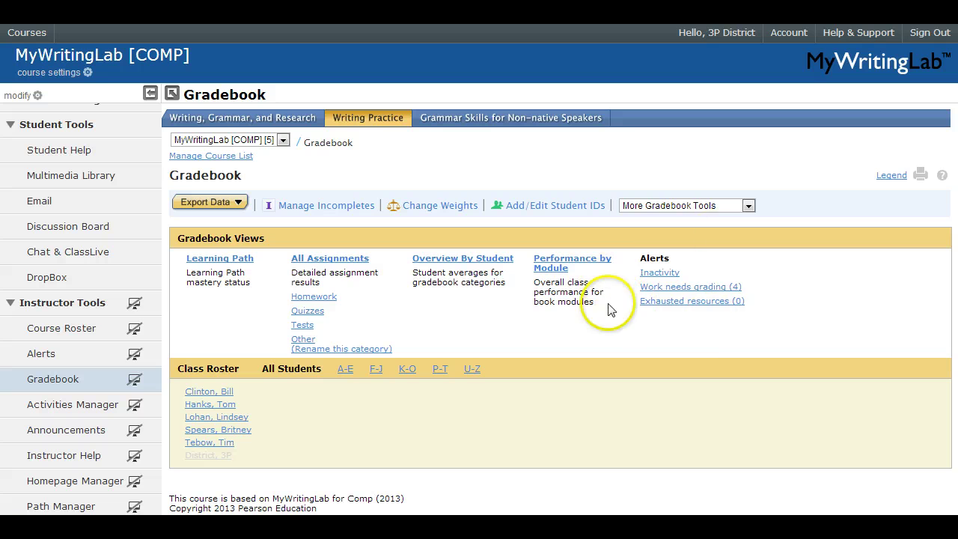
Step: View the alerts for work that needs grading and the student submissions for Community Service, and close the submissions list
left_click(703, 288)
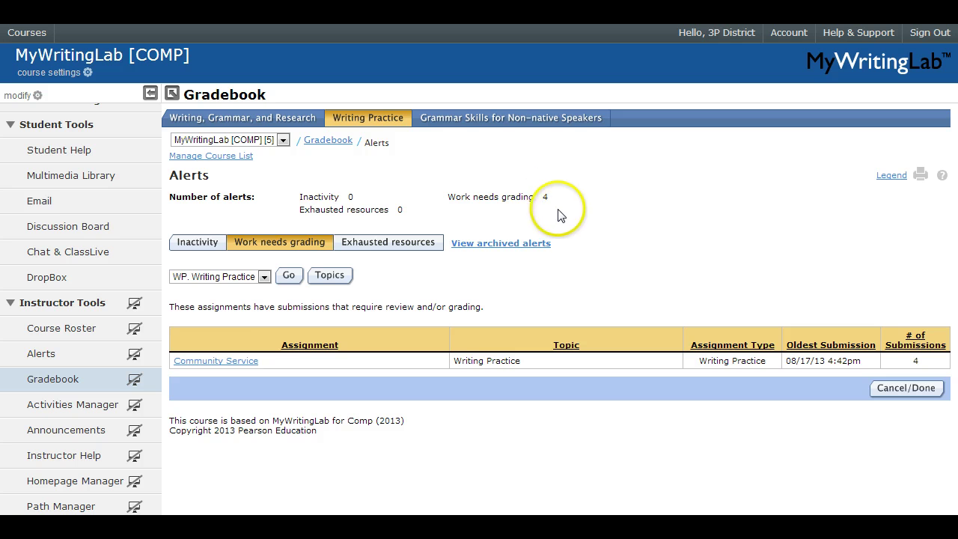
left_click(223, 364)
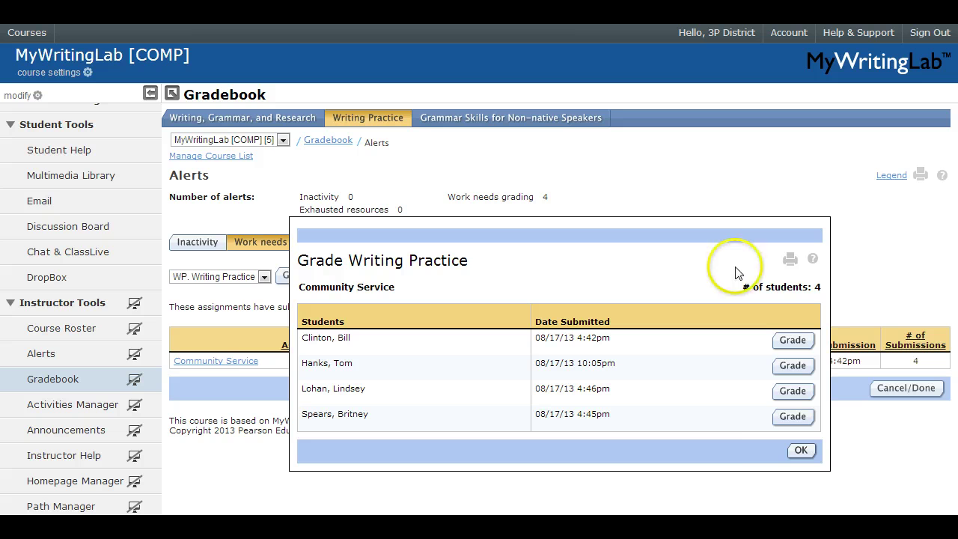
left_click(800, 448)
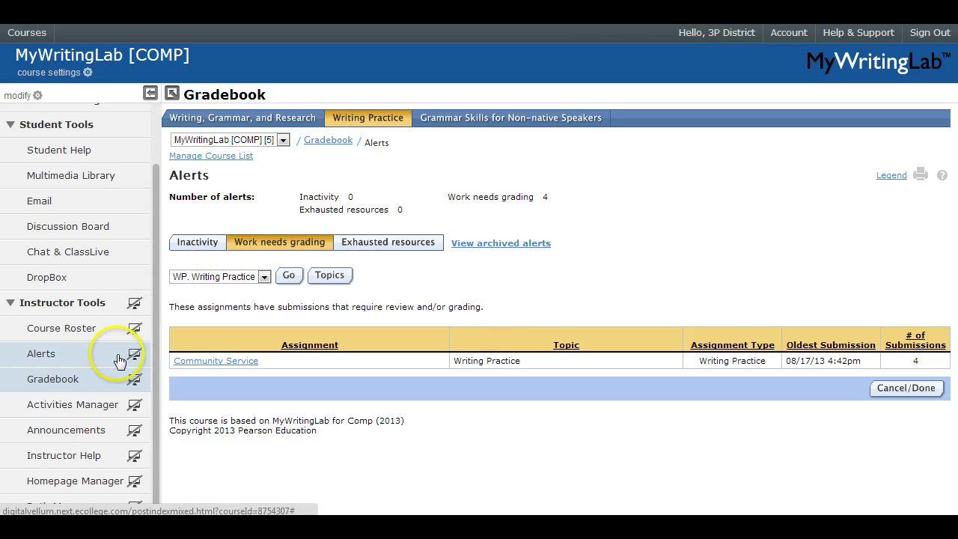
Step: Review the completed work of the first student in the Gradebook's class roster and return to the Gradebook
left_click(84, 383)
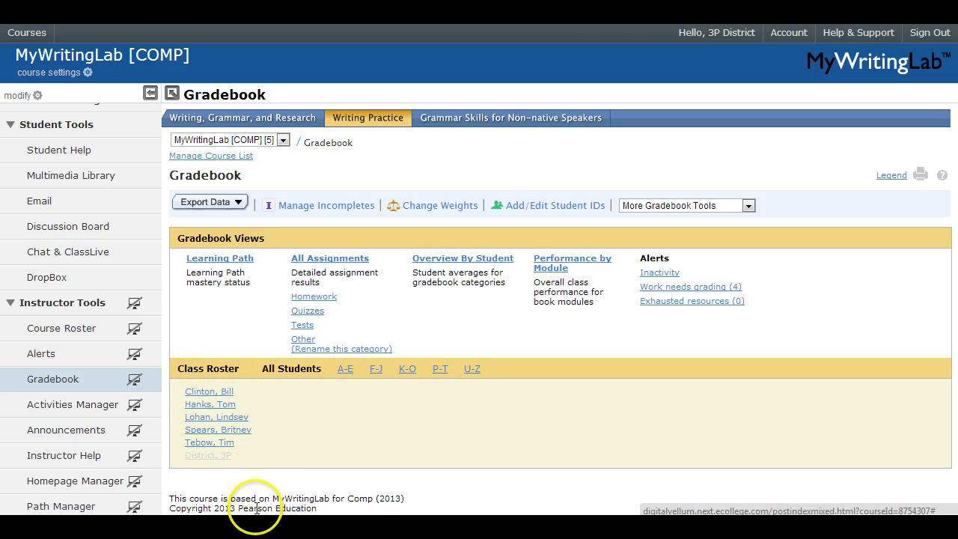
left_click(209, 392)
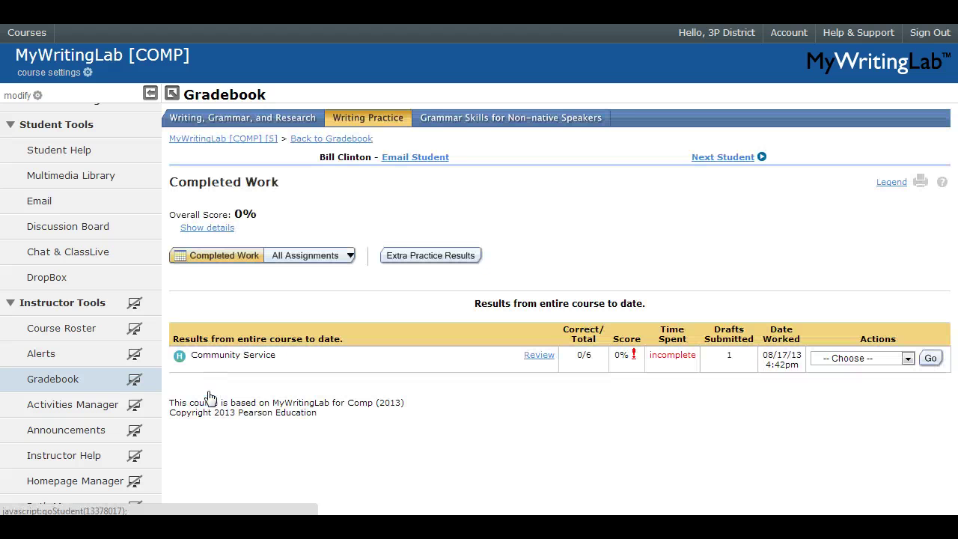
left_click(438, 434)
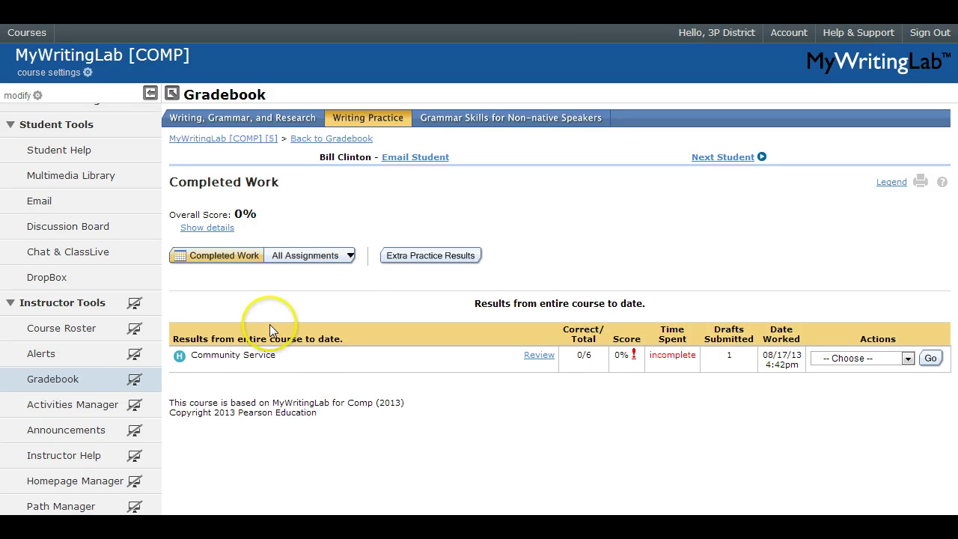
left_click(66, 382)
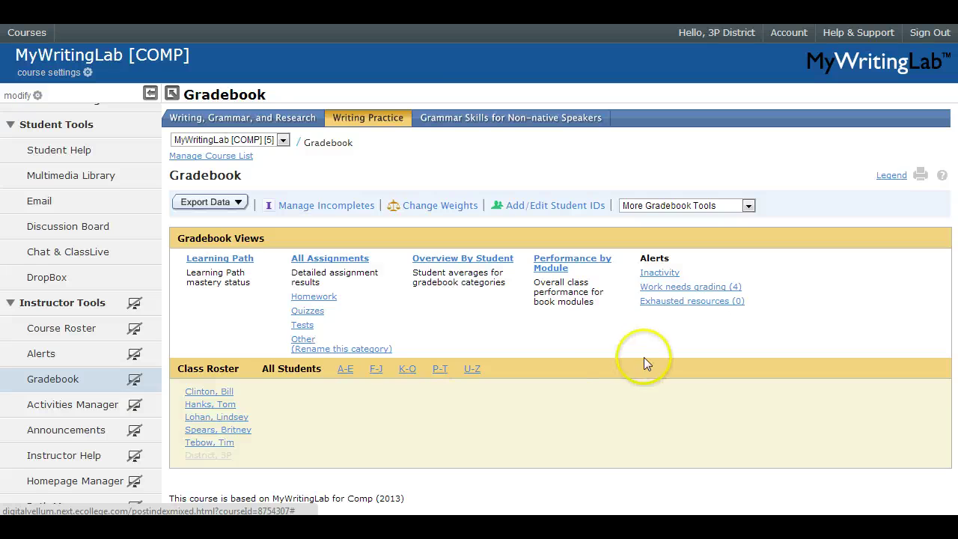
Step: Check which courses can be selected in the Gradebook, keeping MyWritingLab [COMP] selected
left_click(703, 338)
left_click(282, 140)
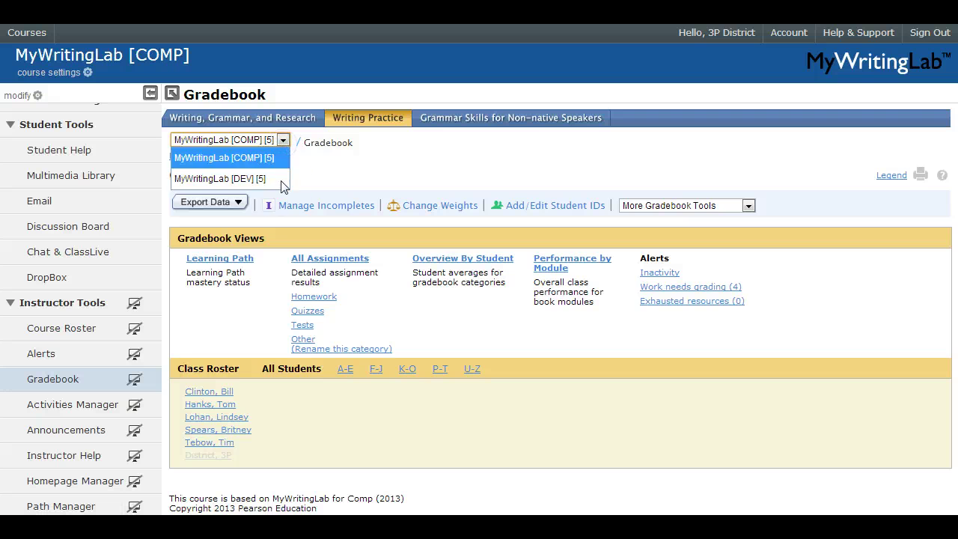
left_click(392, 159)
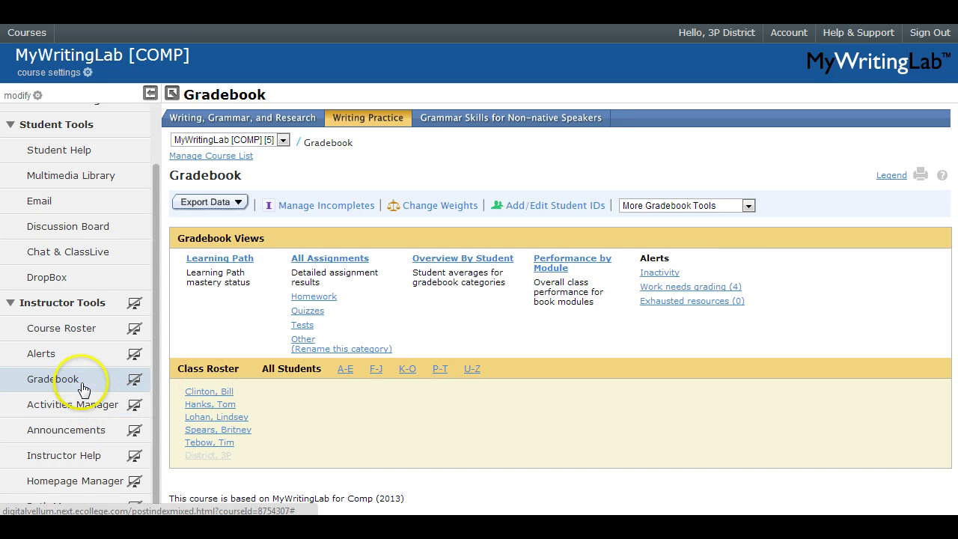
Step: Return to Course Home and check the assignments due and the course calendar
left_click(155, 394)
left_click_drag(155, 395, 154, 251)
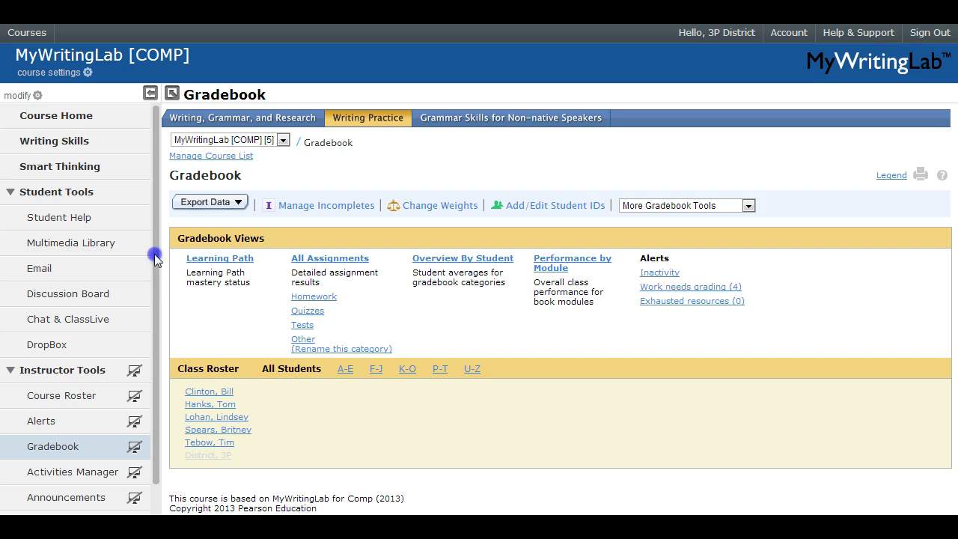
left_click(74, 119)
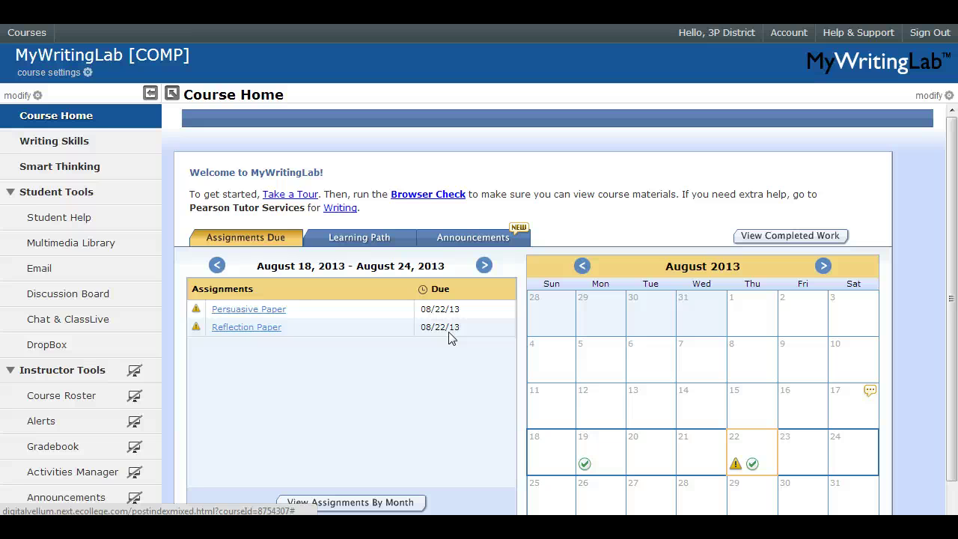
mouse_move(159, 527)
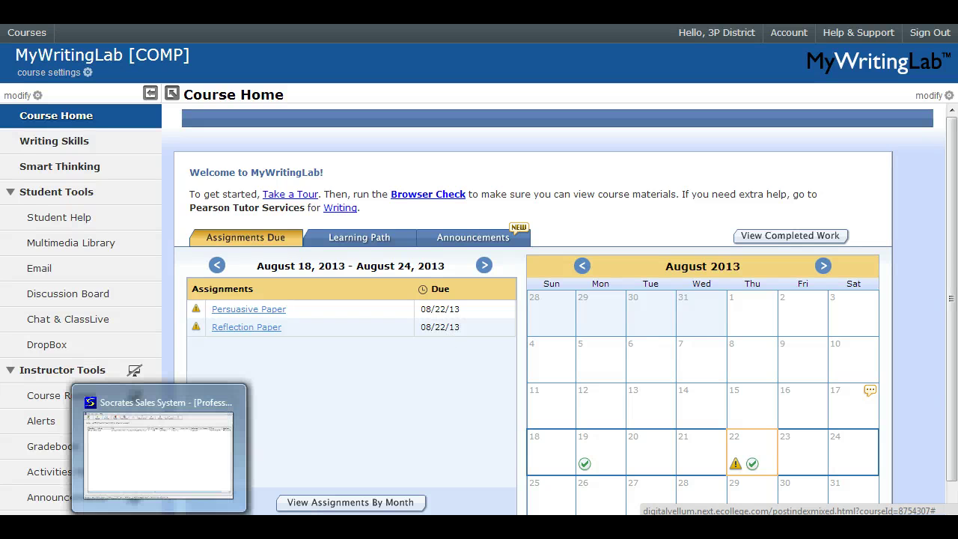